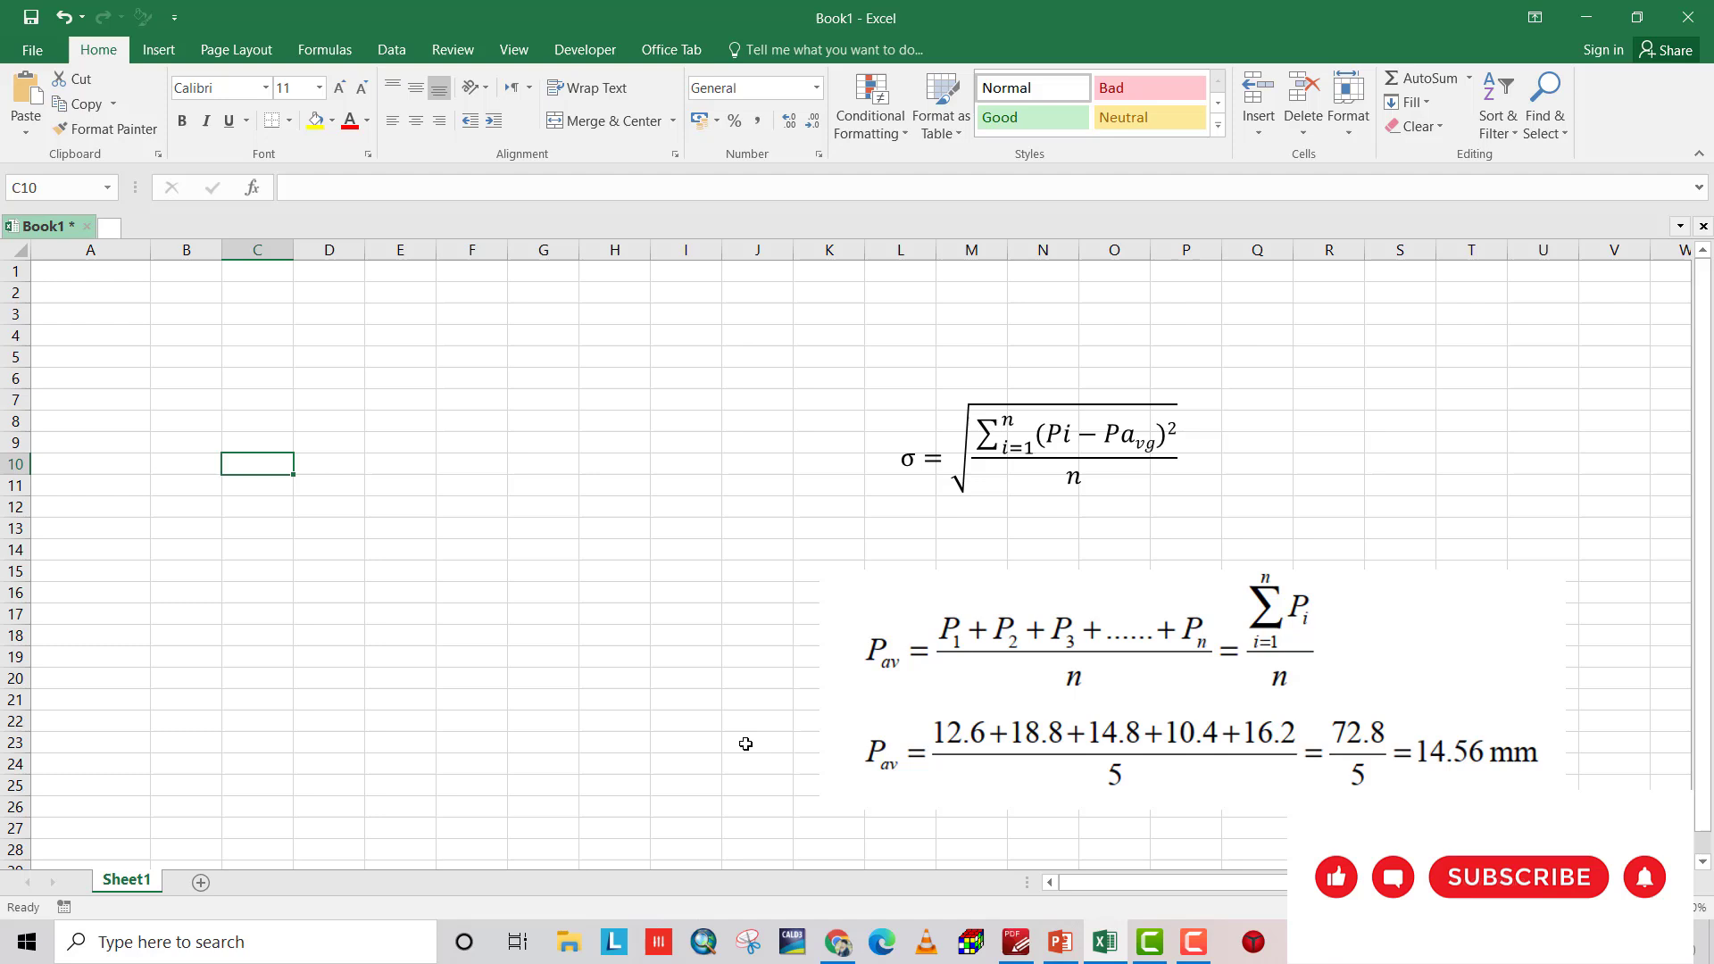
- Enter the 'Pi' header in B1 and readings 12.6, 18.8, 14.8, 10.4, 16.2 below it
click(189, 270)
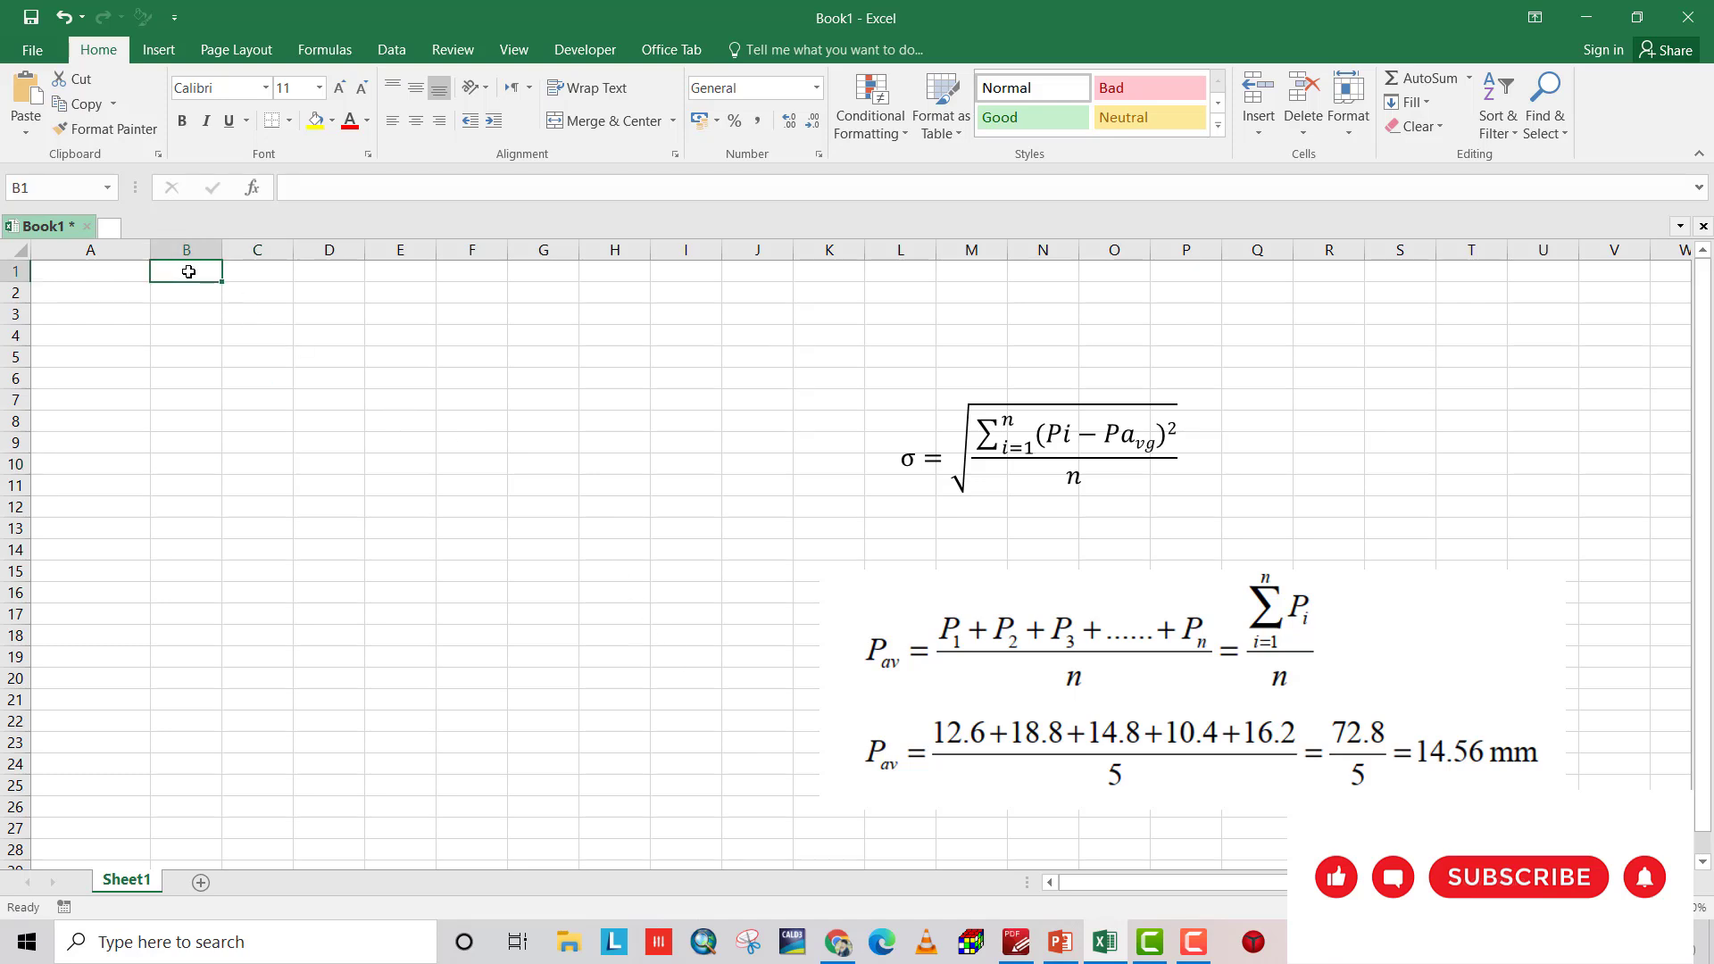
text(Pre)
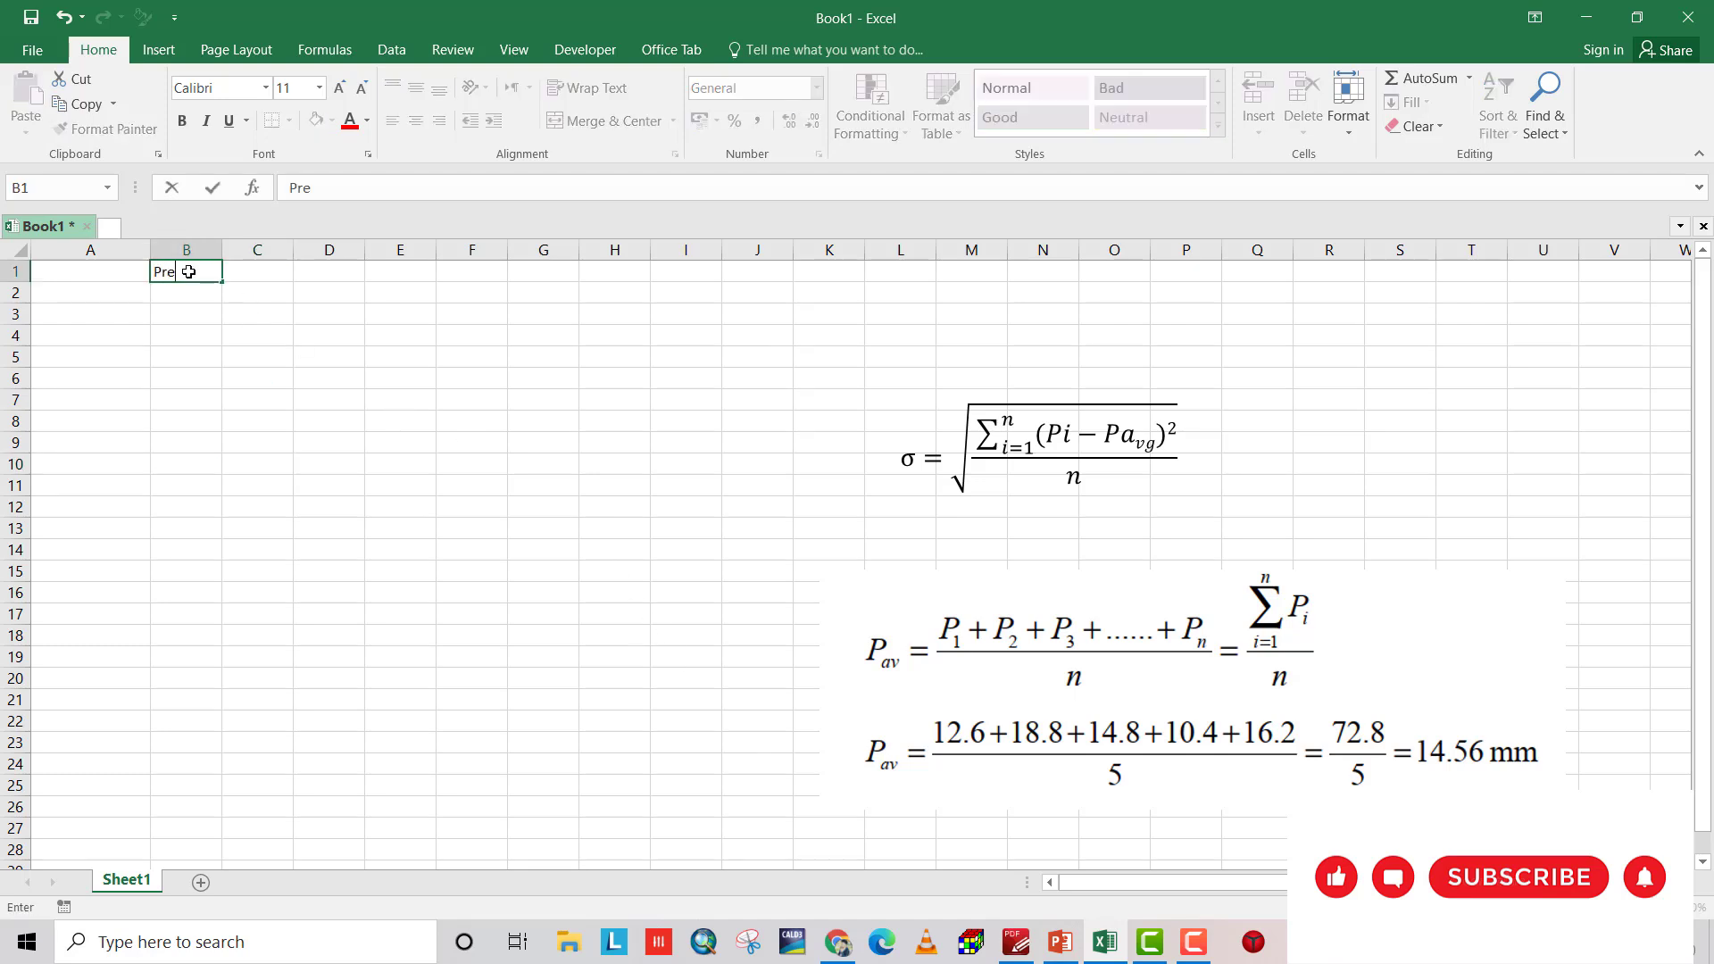
text(cip)
key(BackSpace)
key(BackSpace)
key(BackSpace)
key(BackSpace)
click(192, 294)
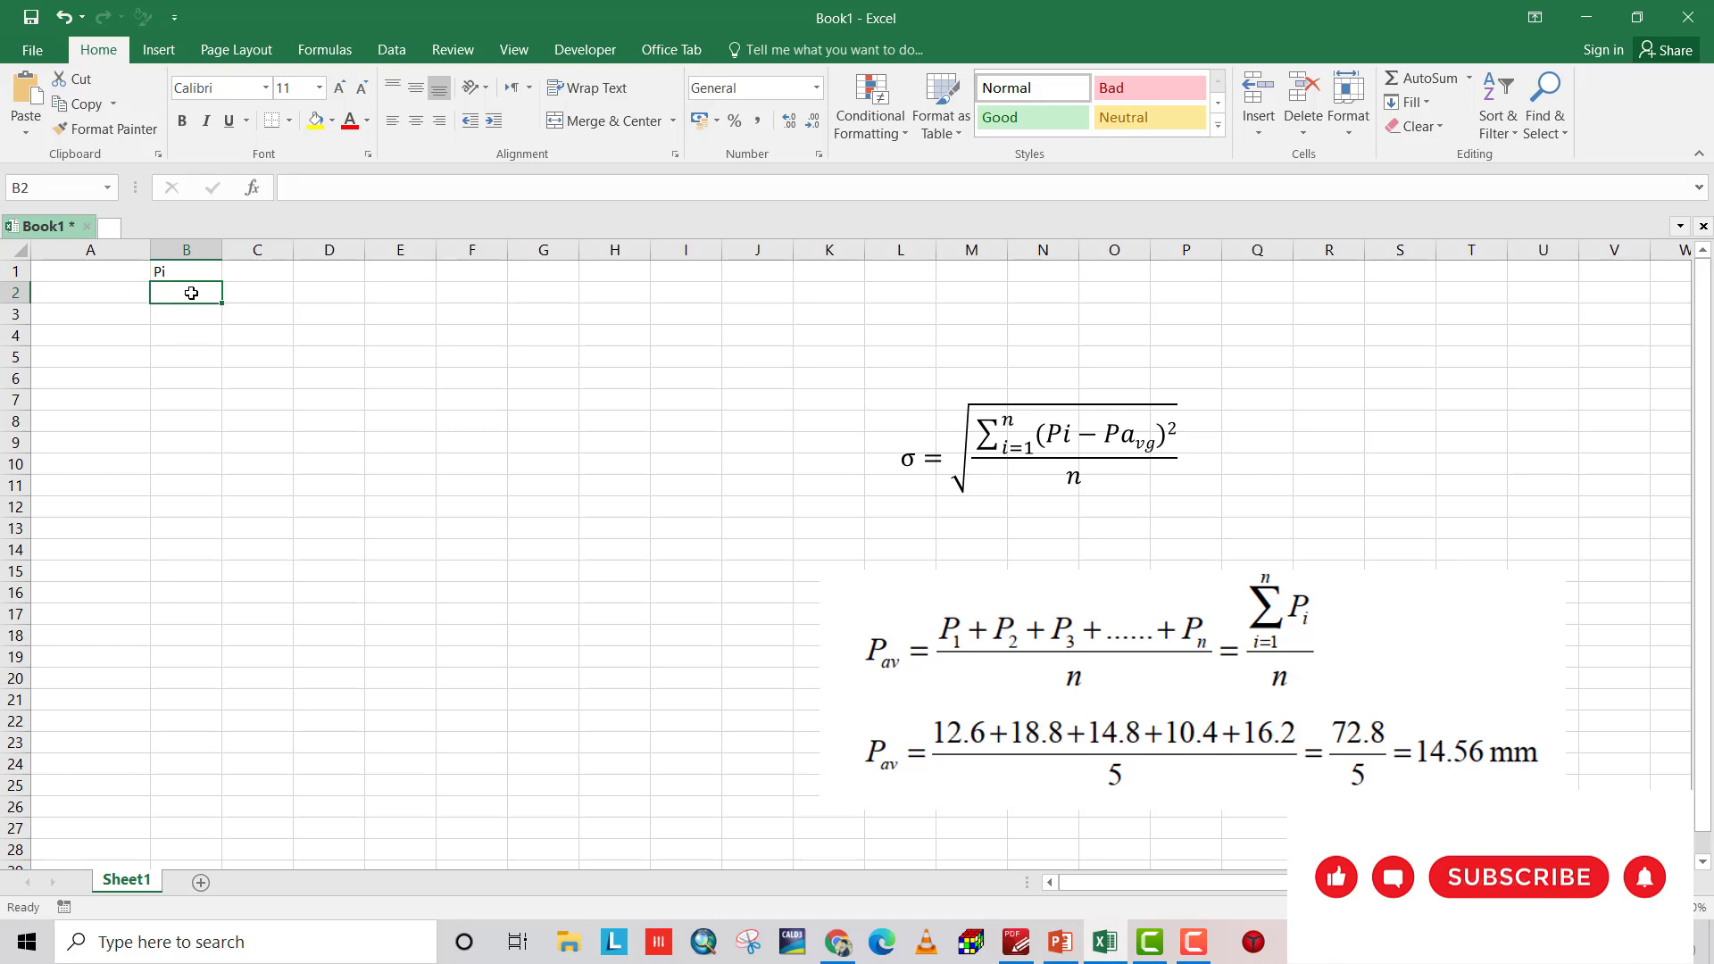
text(12.6)
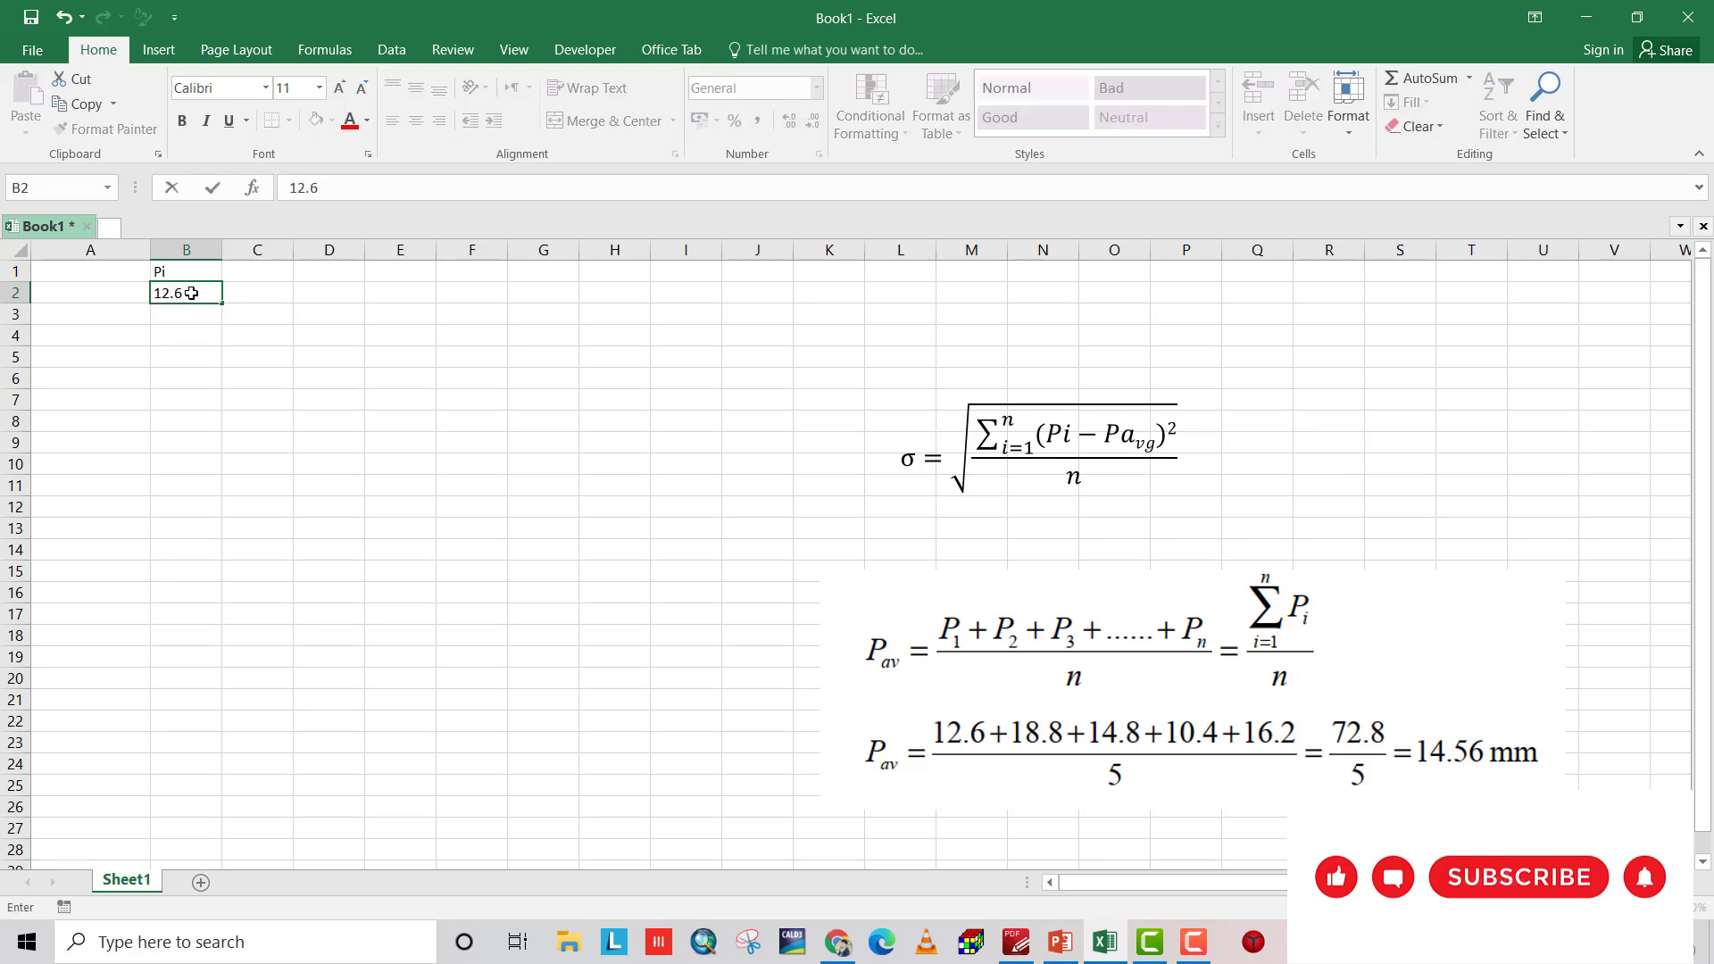
click(186, 313)
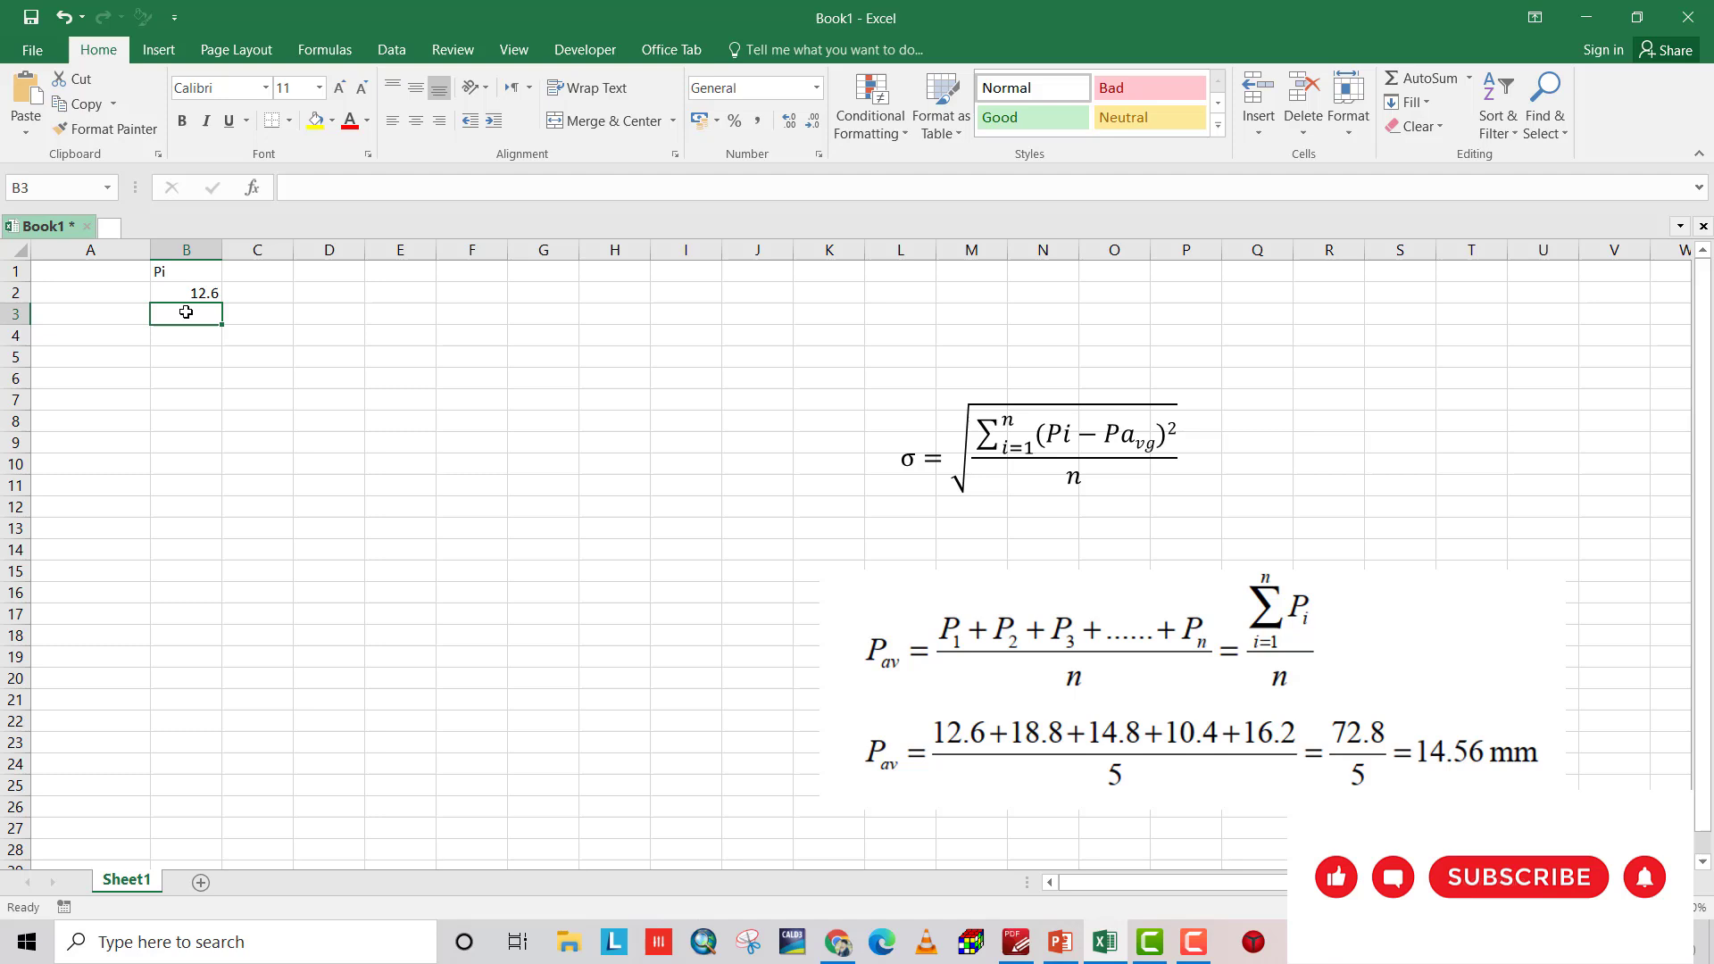
text(18.8)
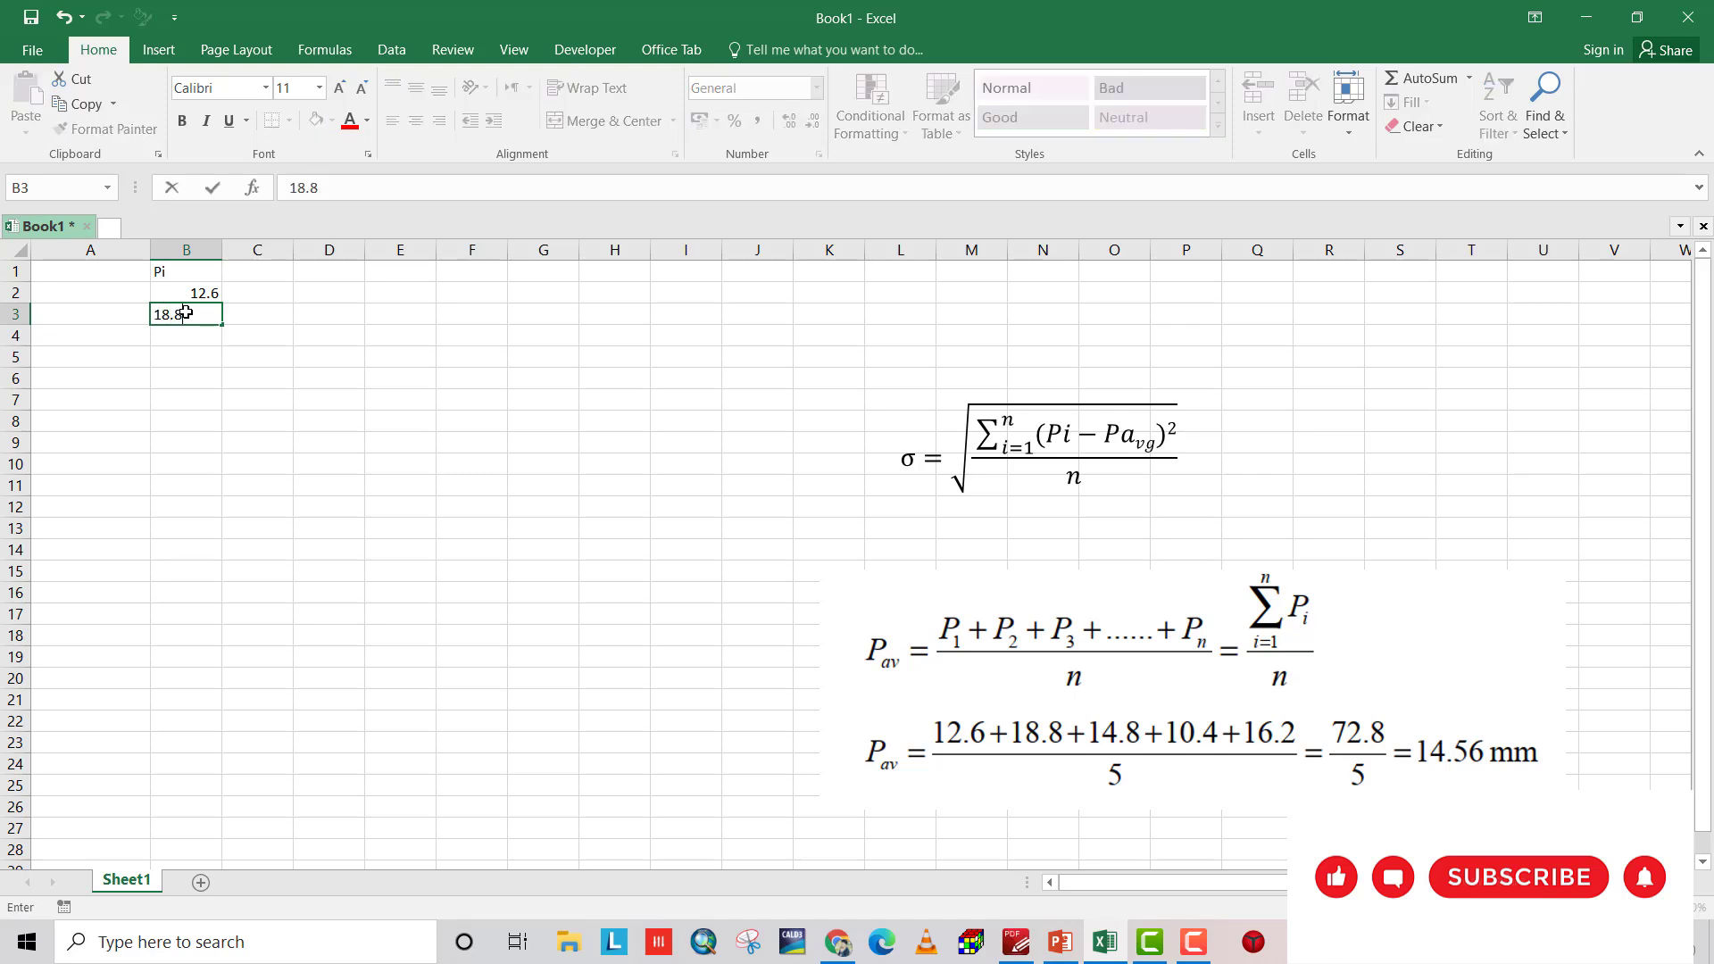
key(Return)
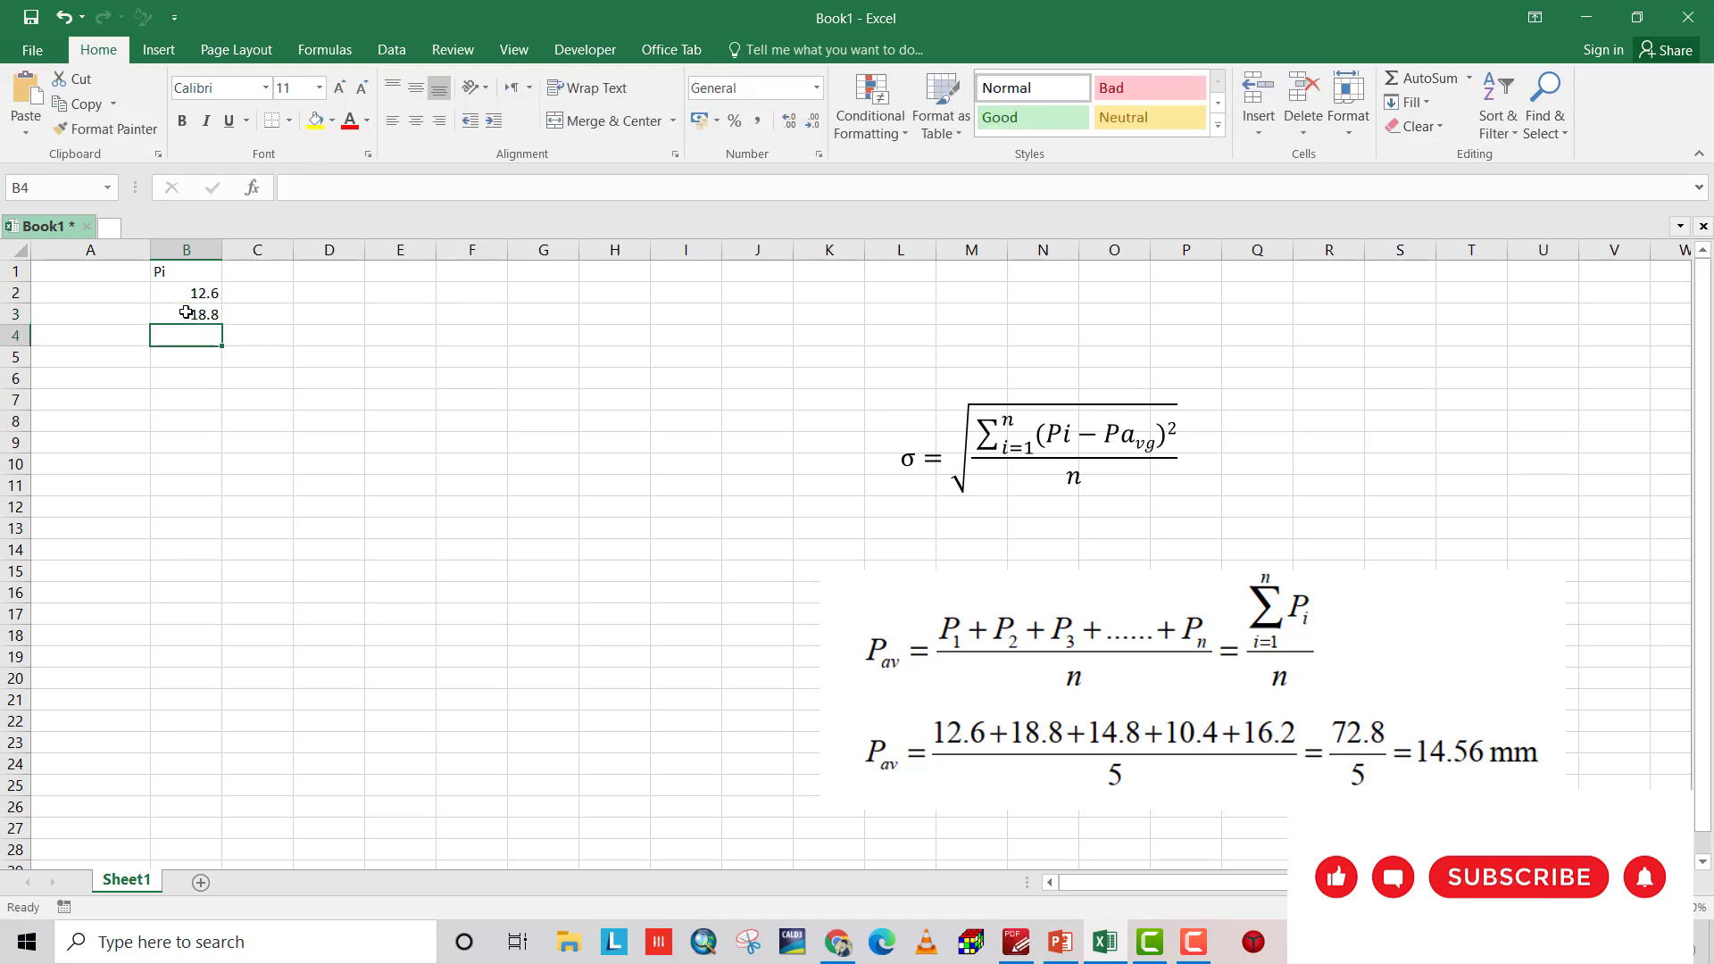
text(14.8)
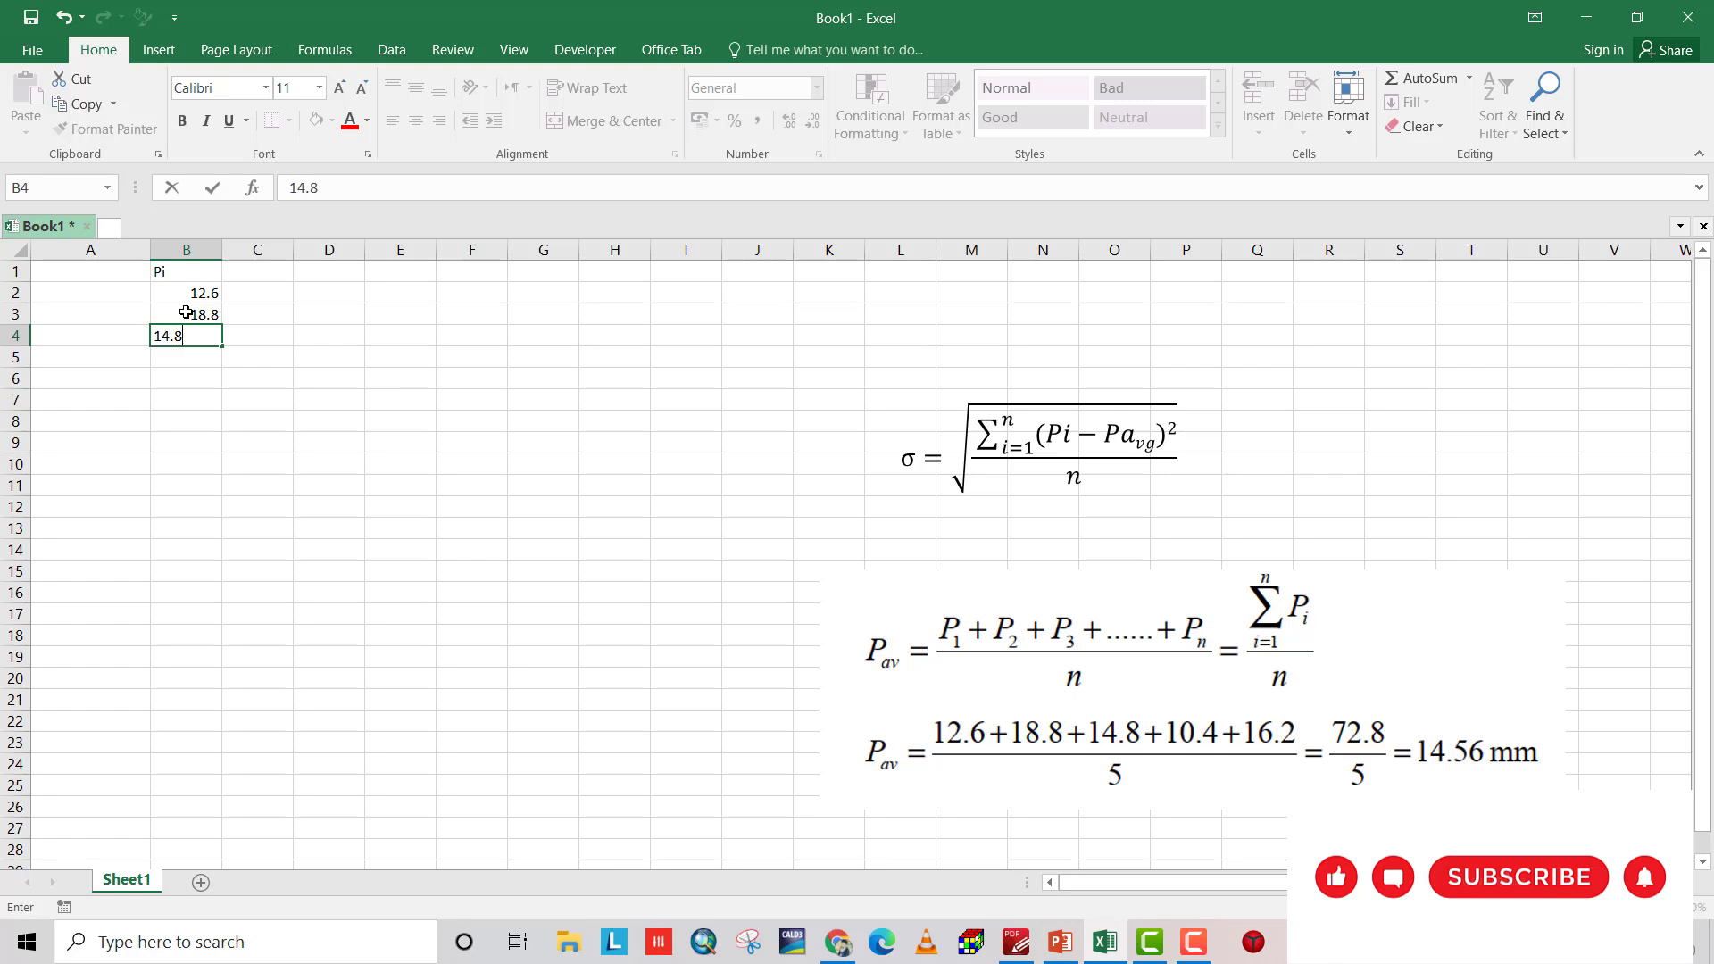
key(Return)
text(1)
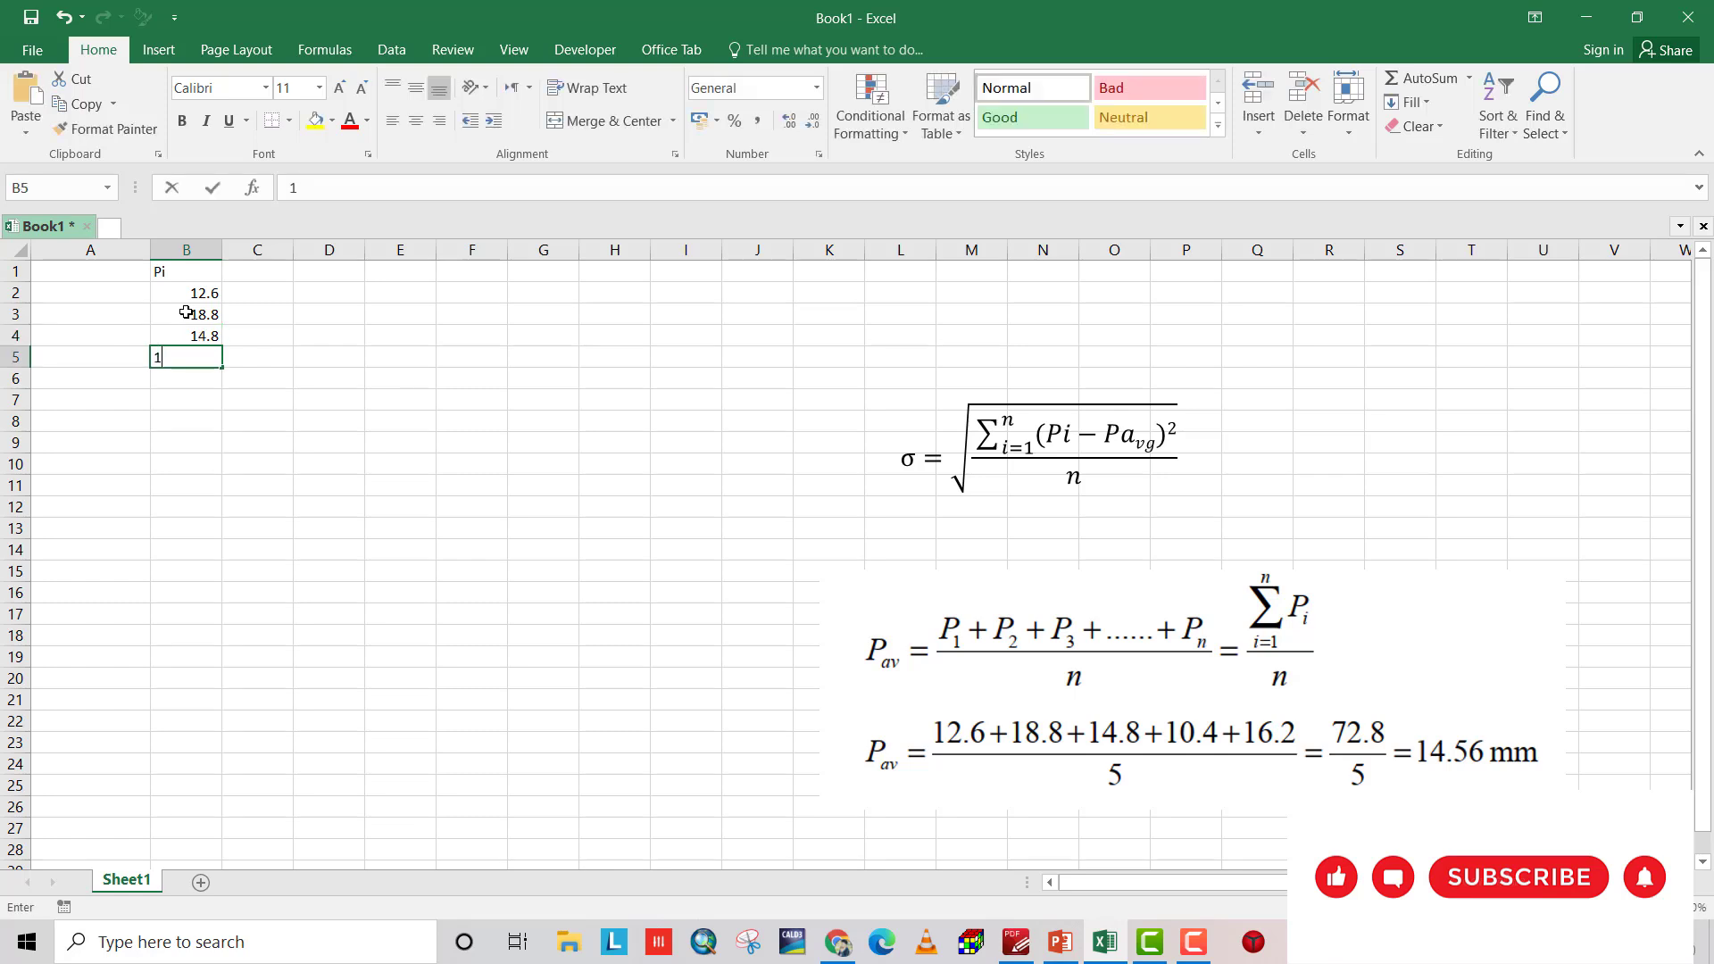
text(0.4)
key(Return)
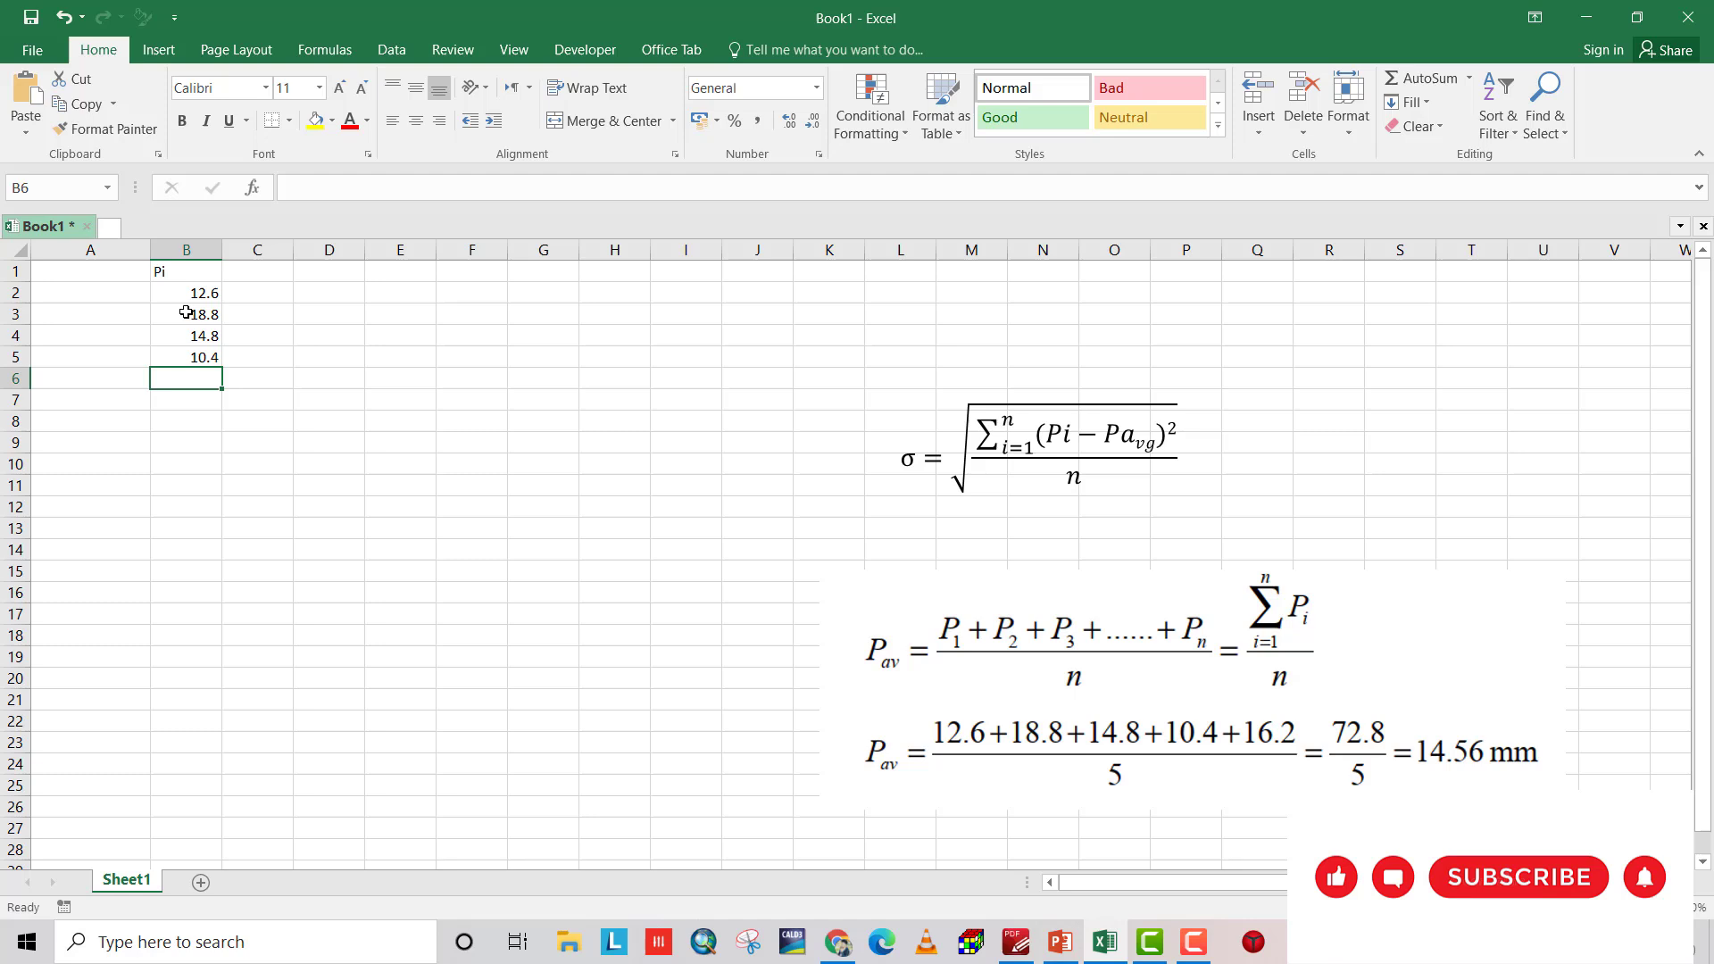
text(16.2)
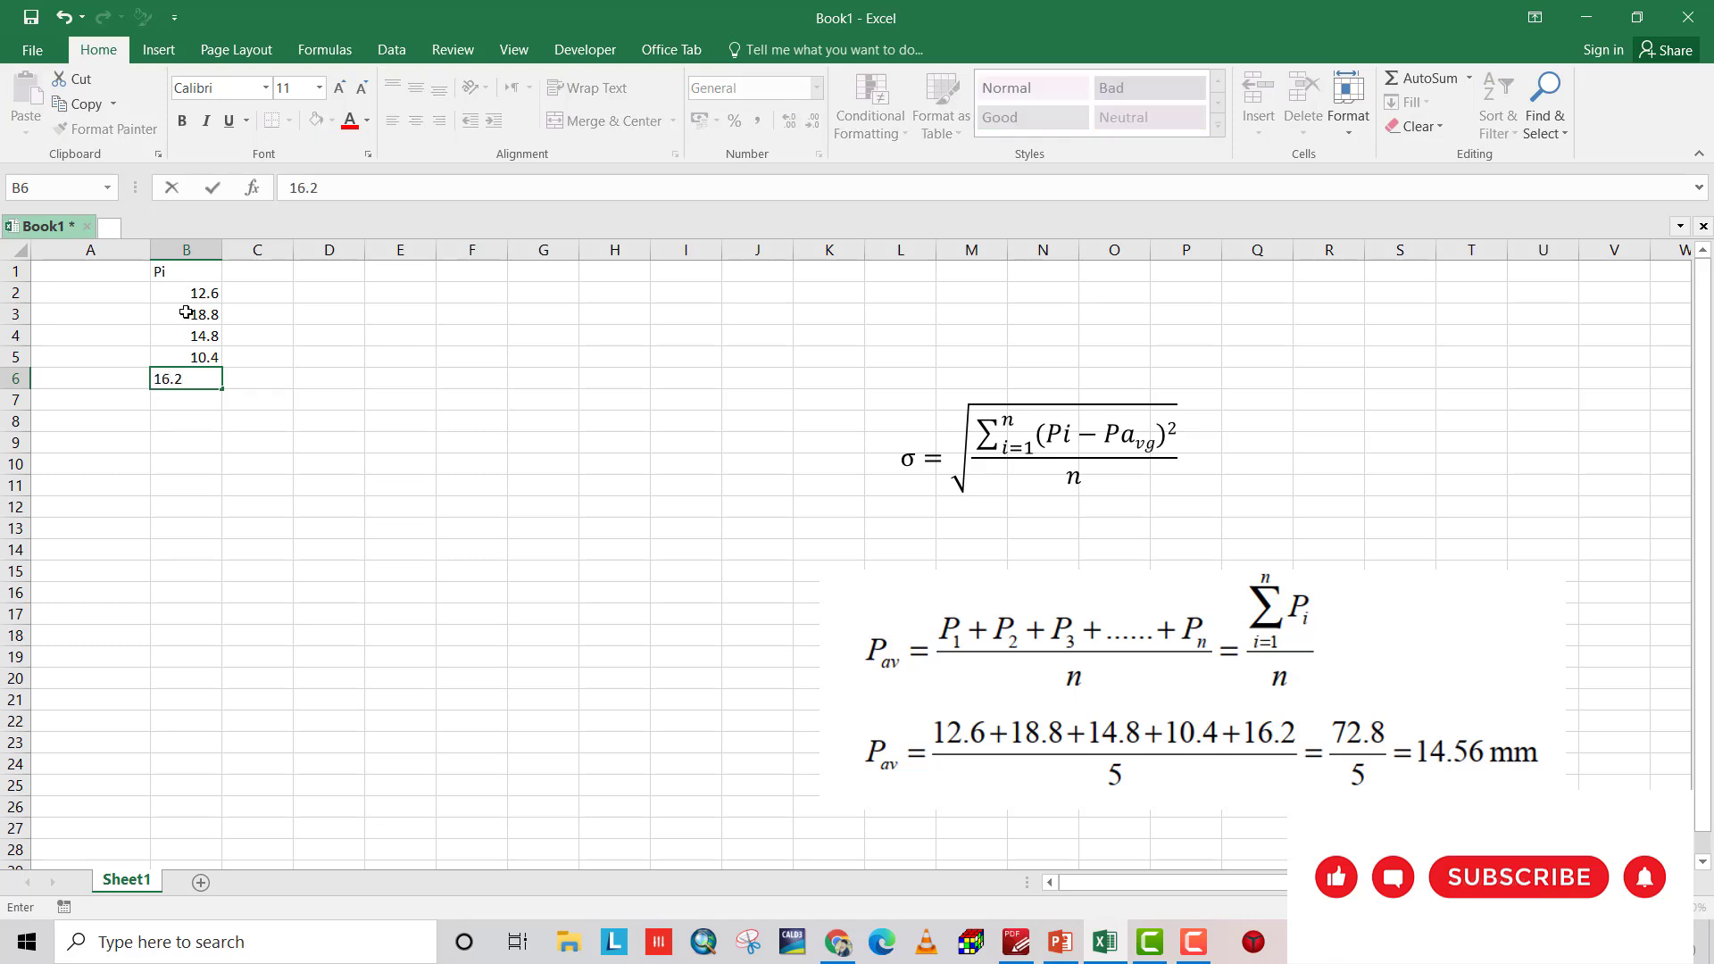
click(184, 403)
- Label A7 'Paverage [mm]' and enter =AVERAGE(B2:B6) in B7, giving 14.56
click(51, 406)
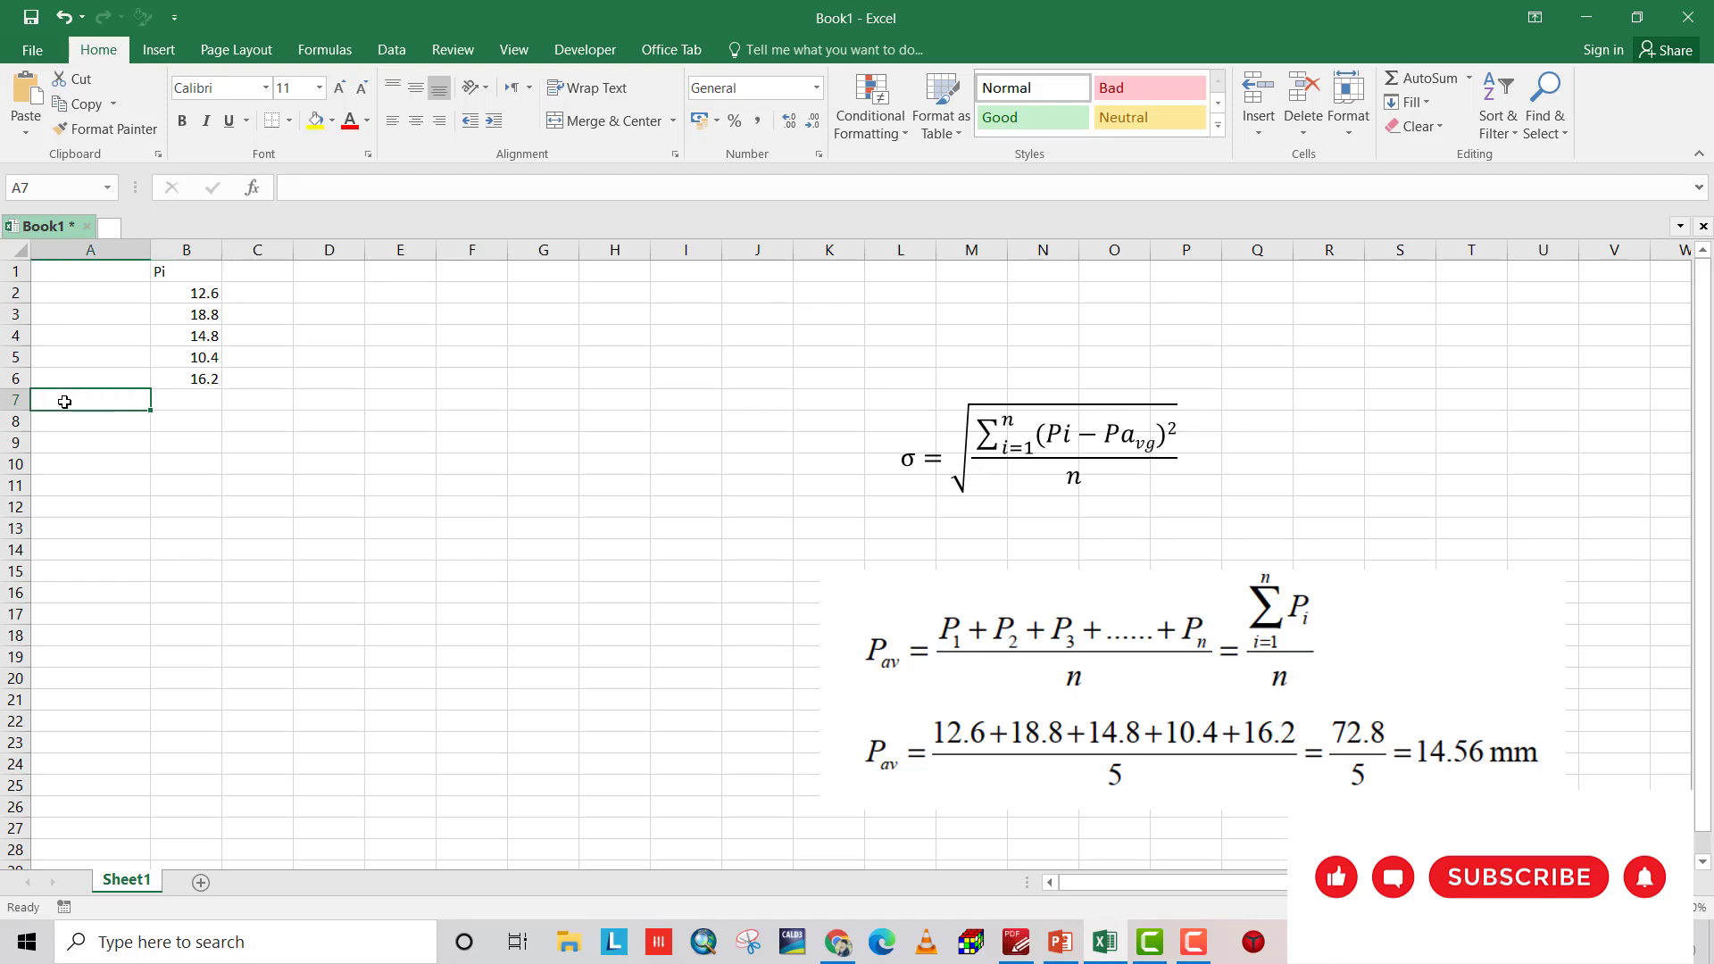
text(Pa)
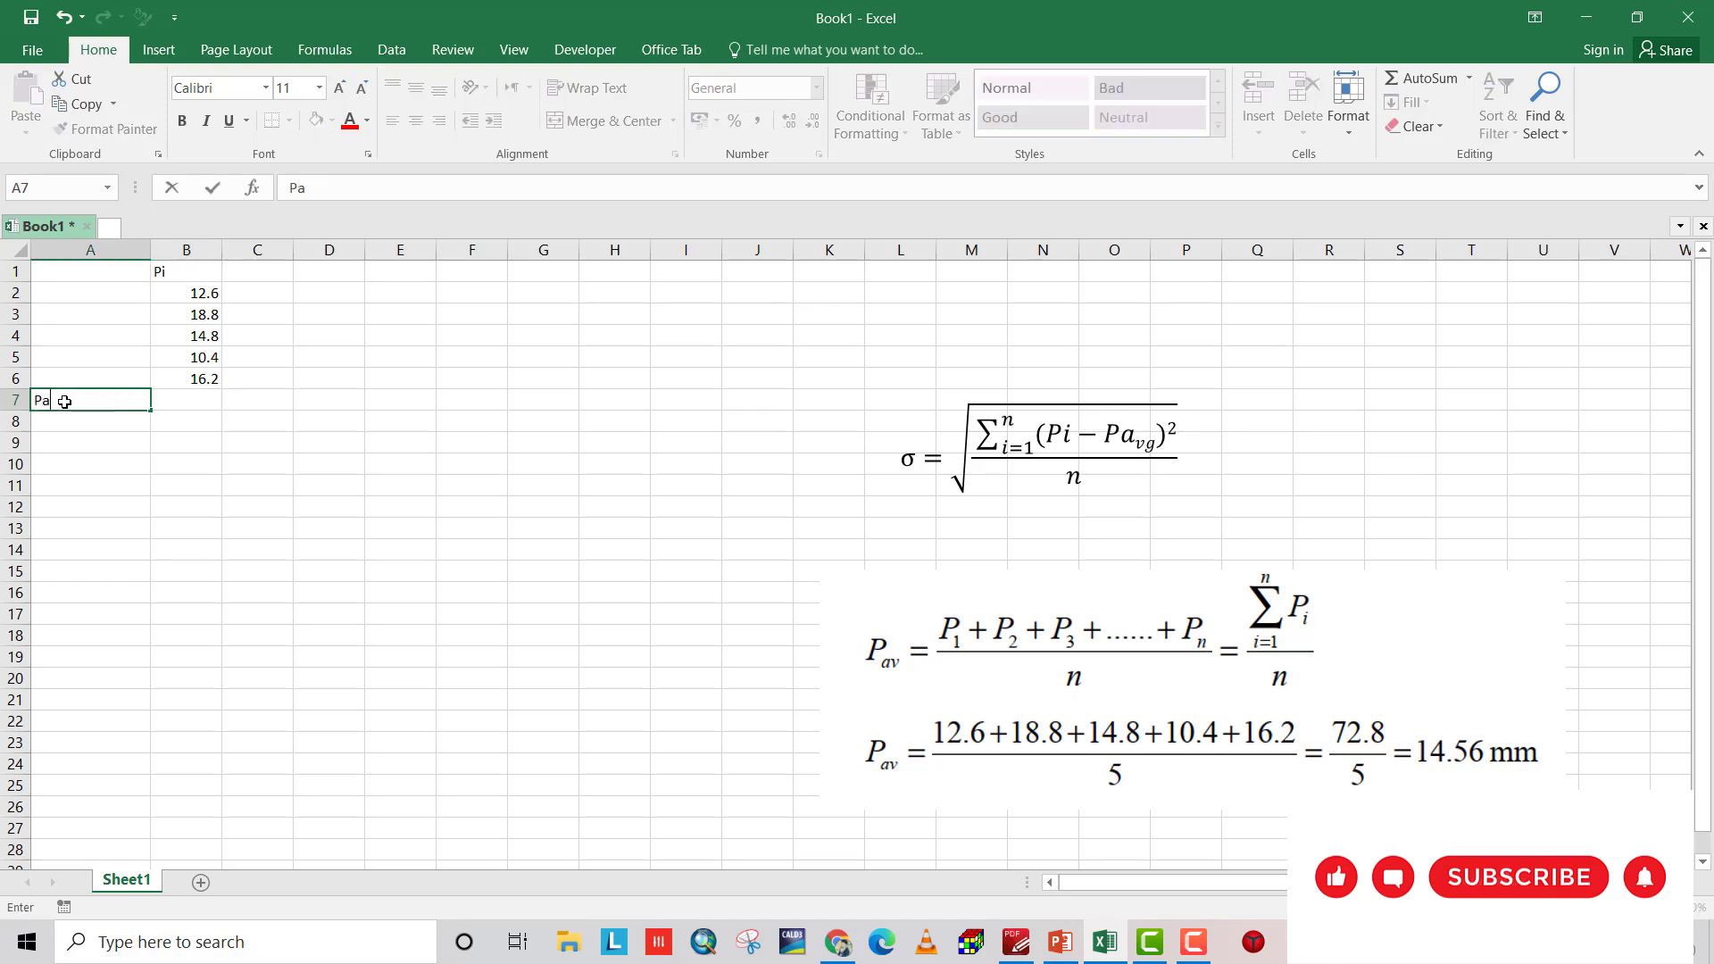
text(ver)
text(ag)
text(e)
text( [mm)
text(])
click(168, 400)
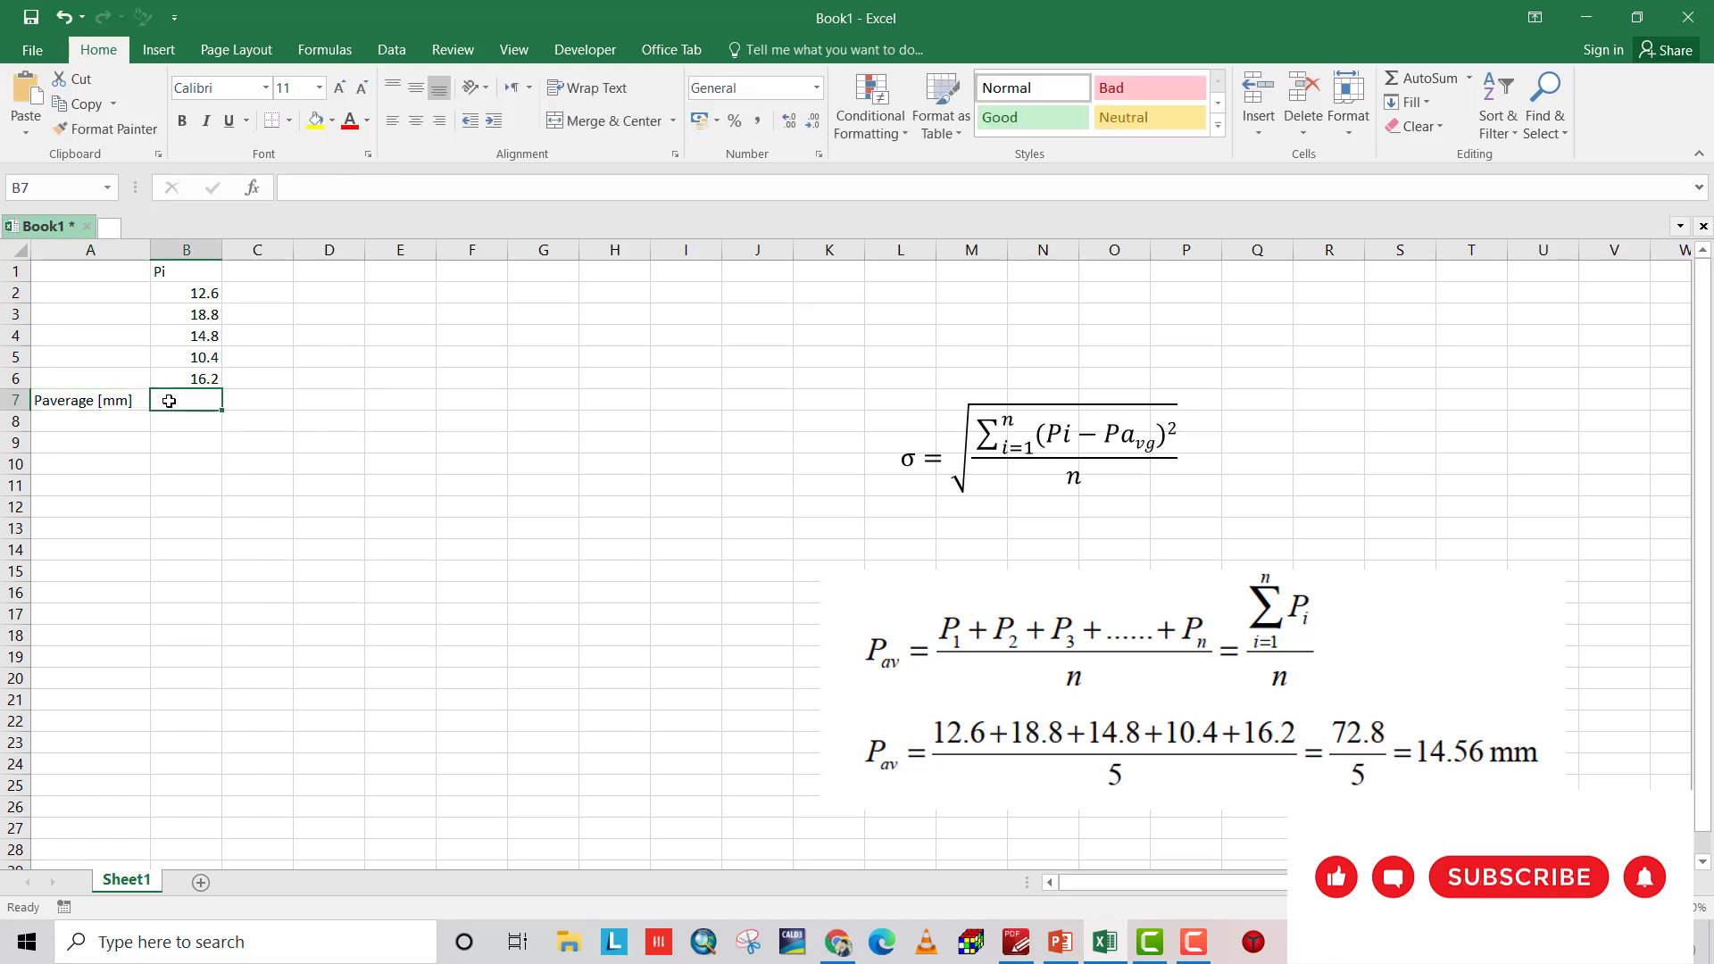
text(=a)
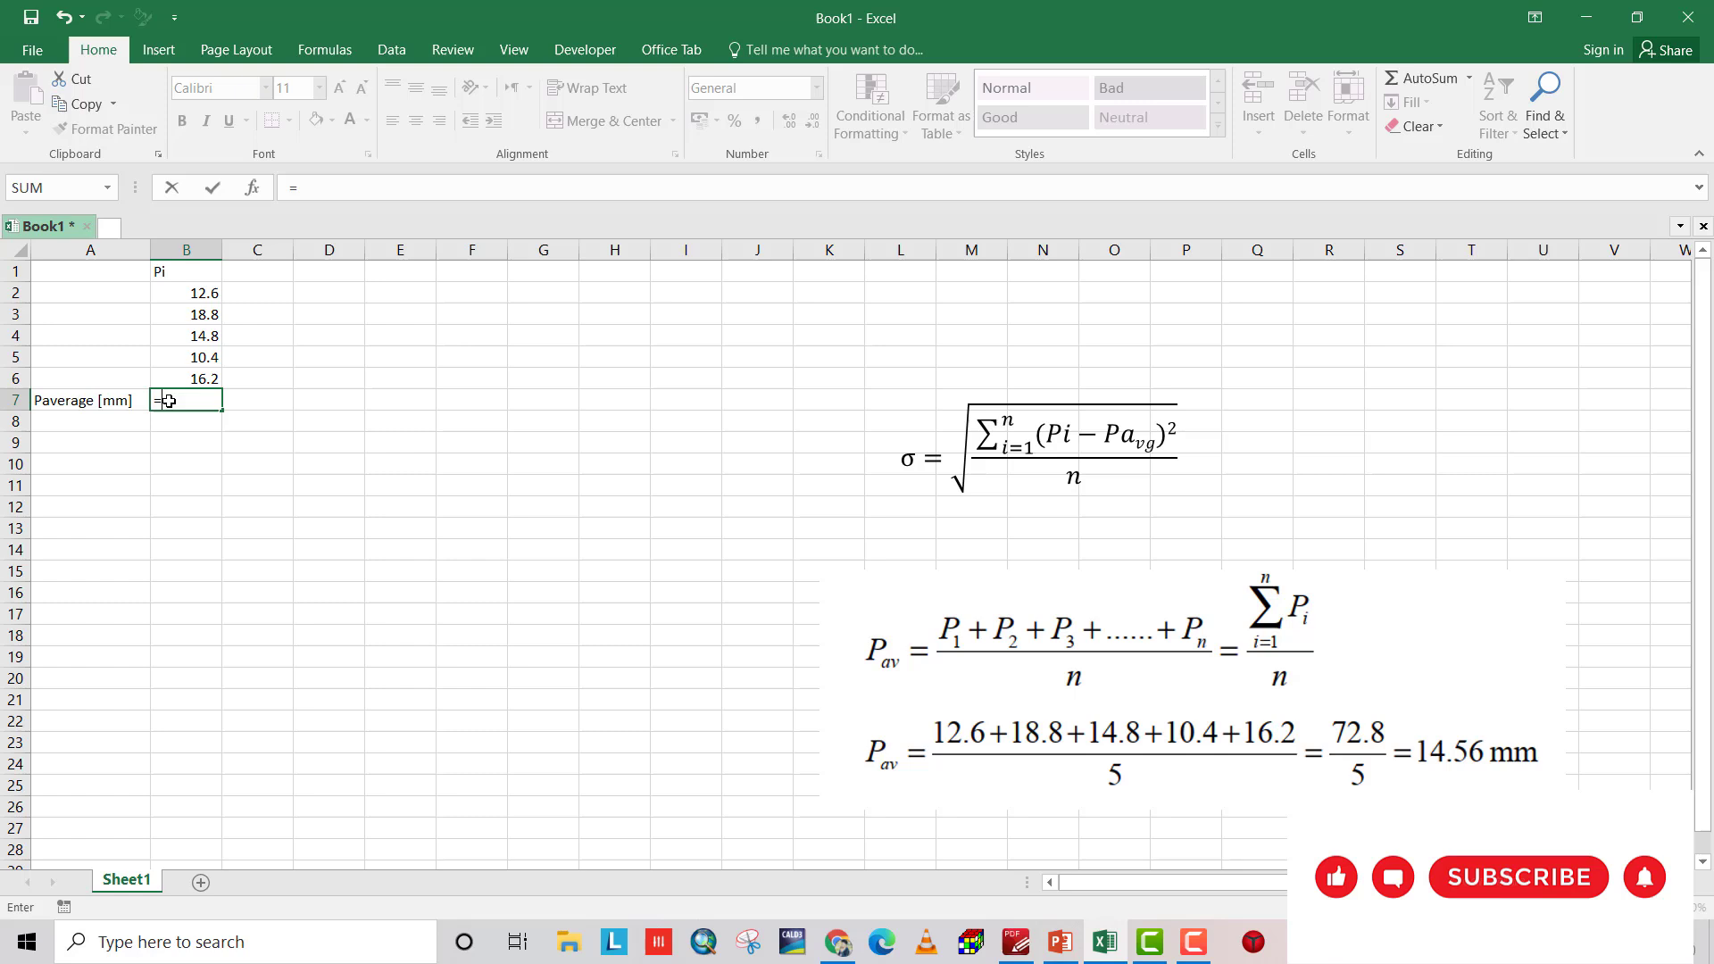
text(v)
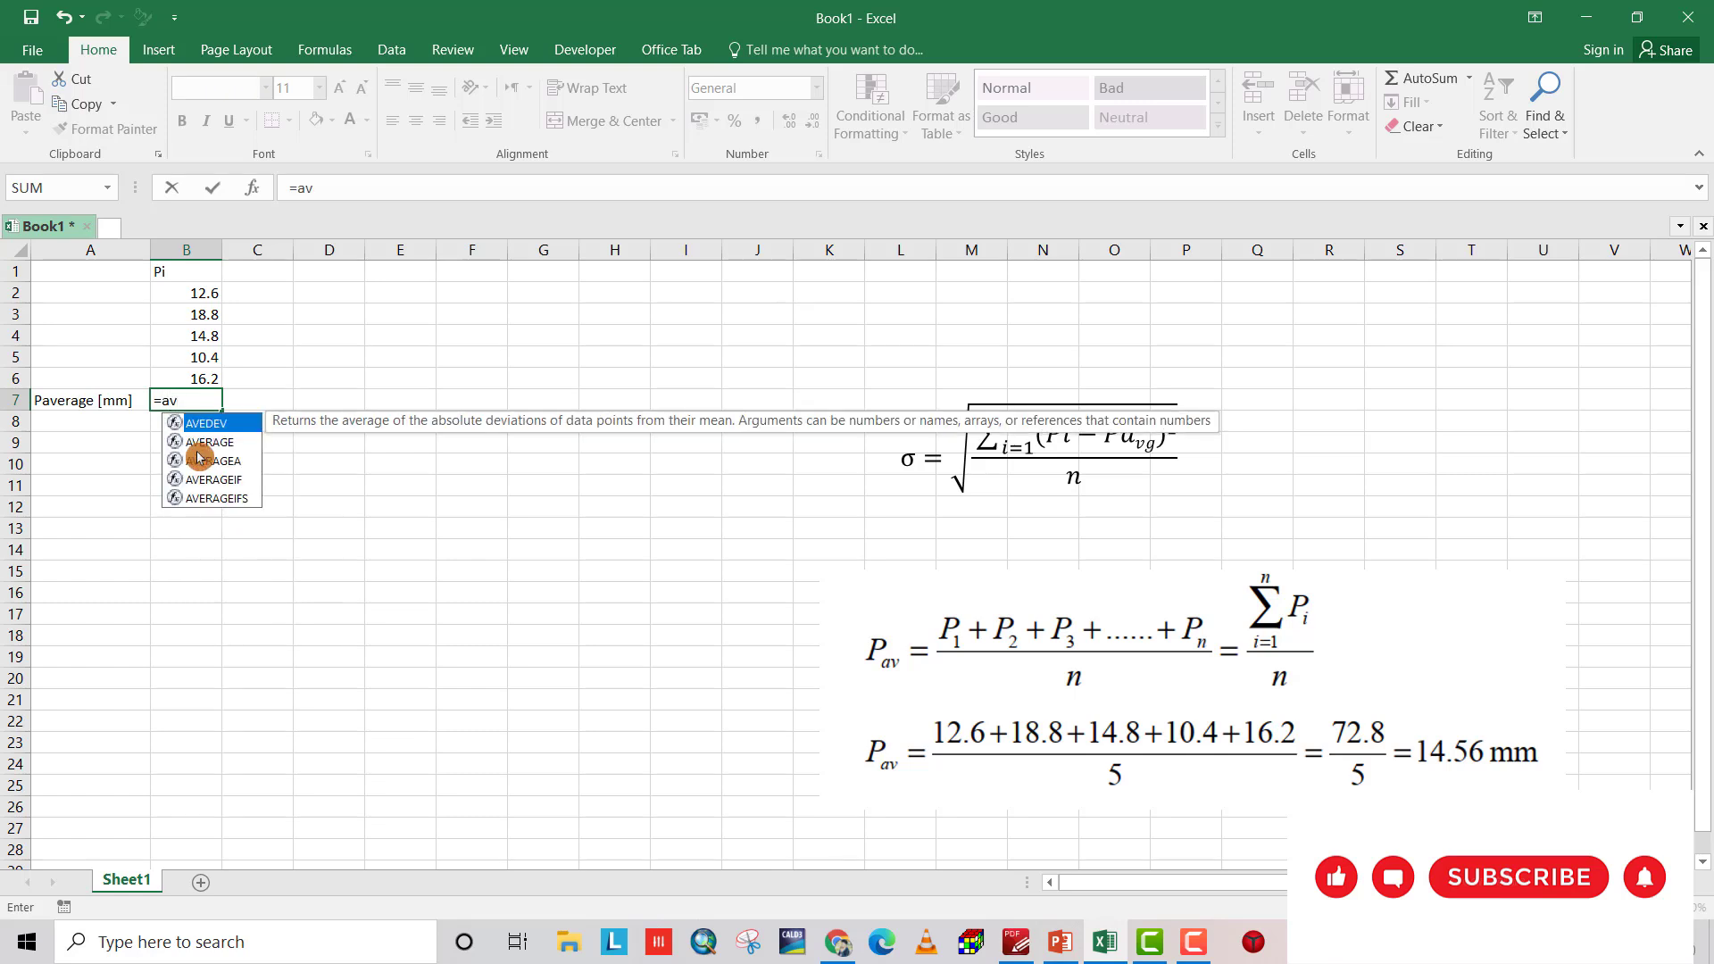
click(214, 446)
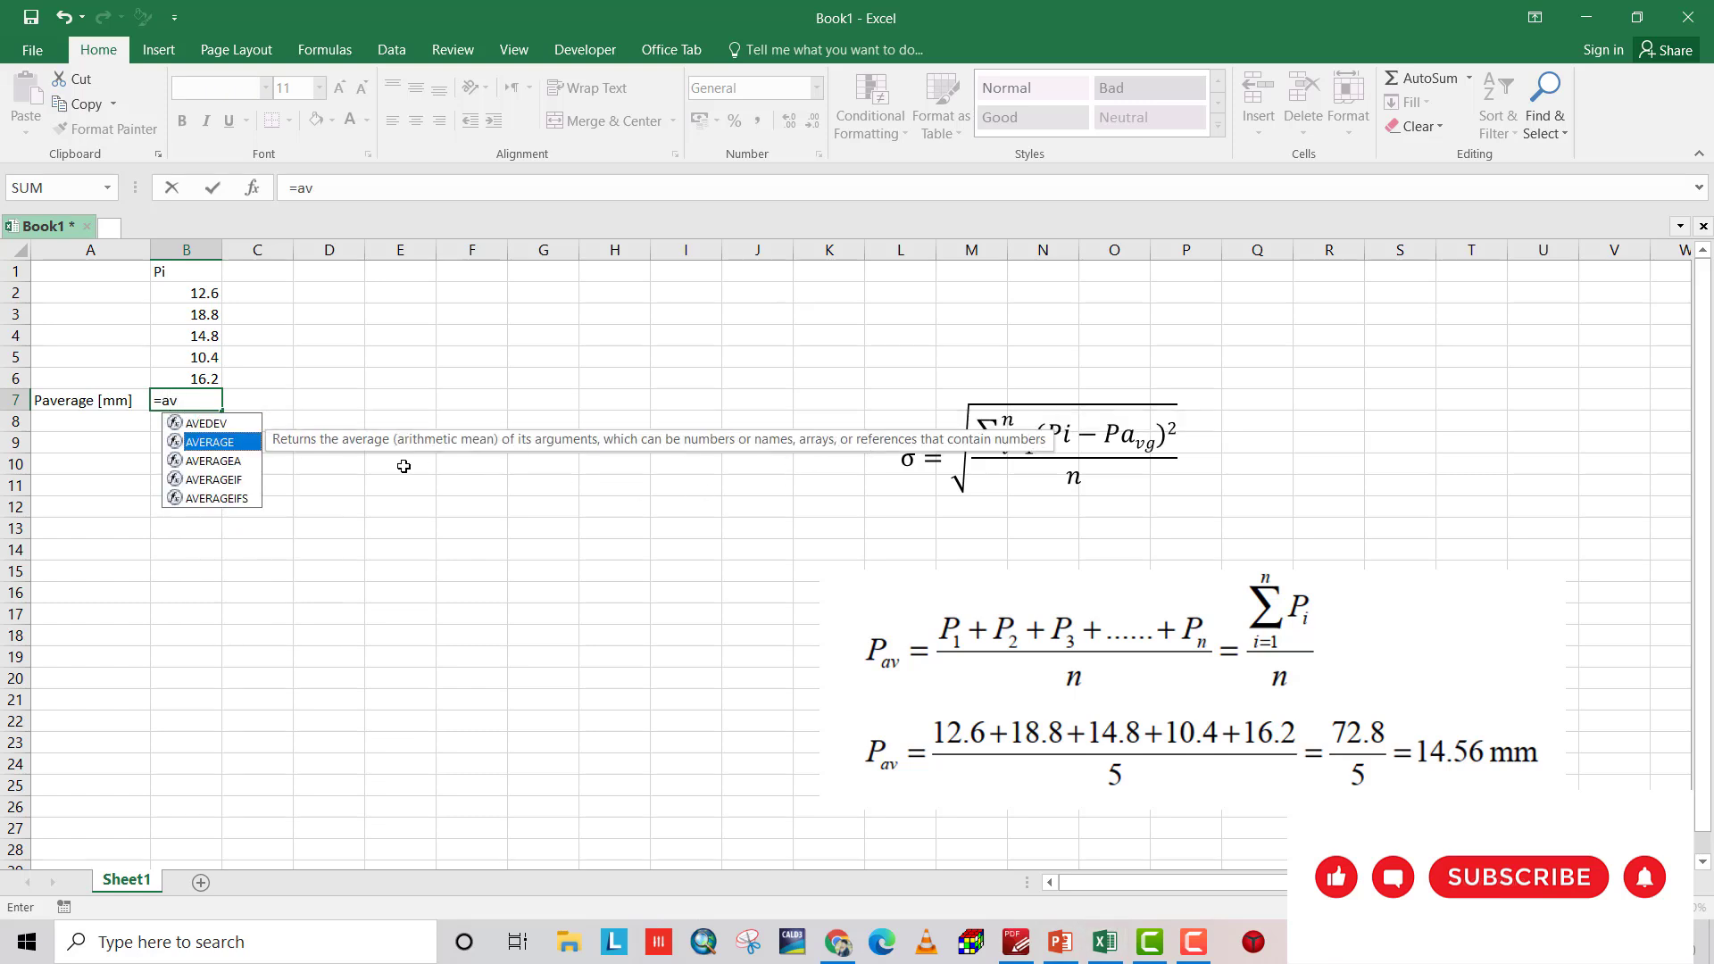
double_click(224, 444)
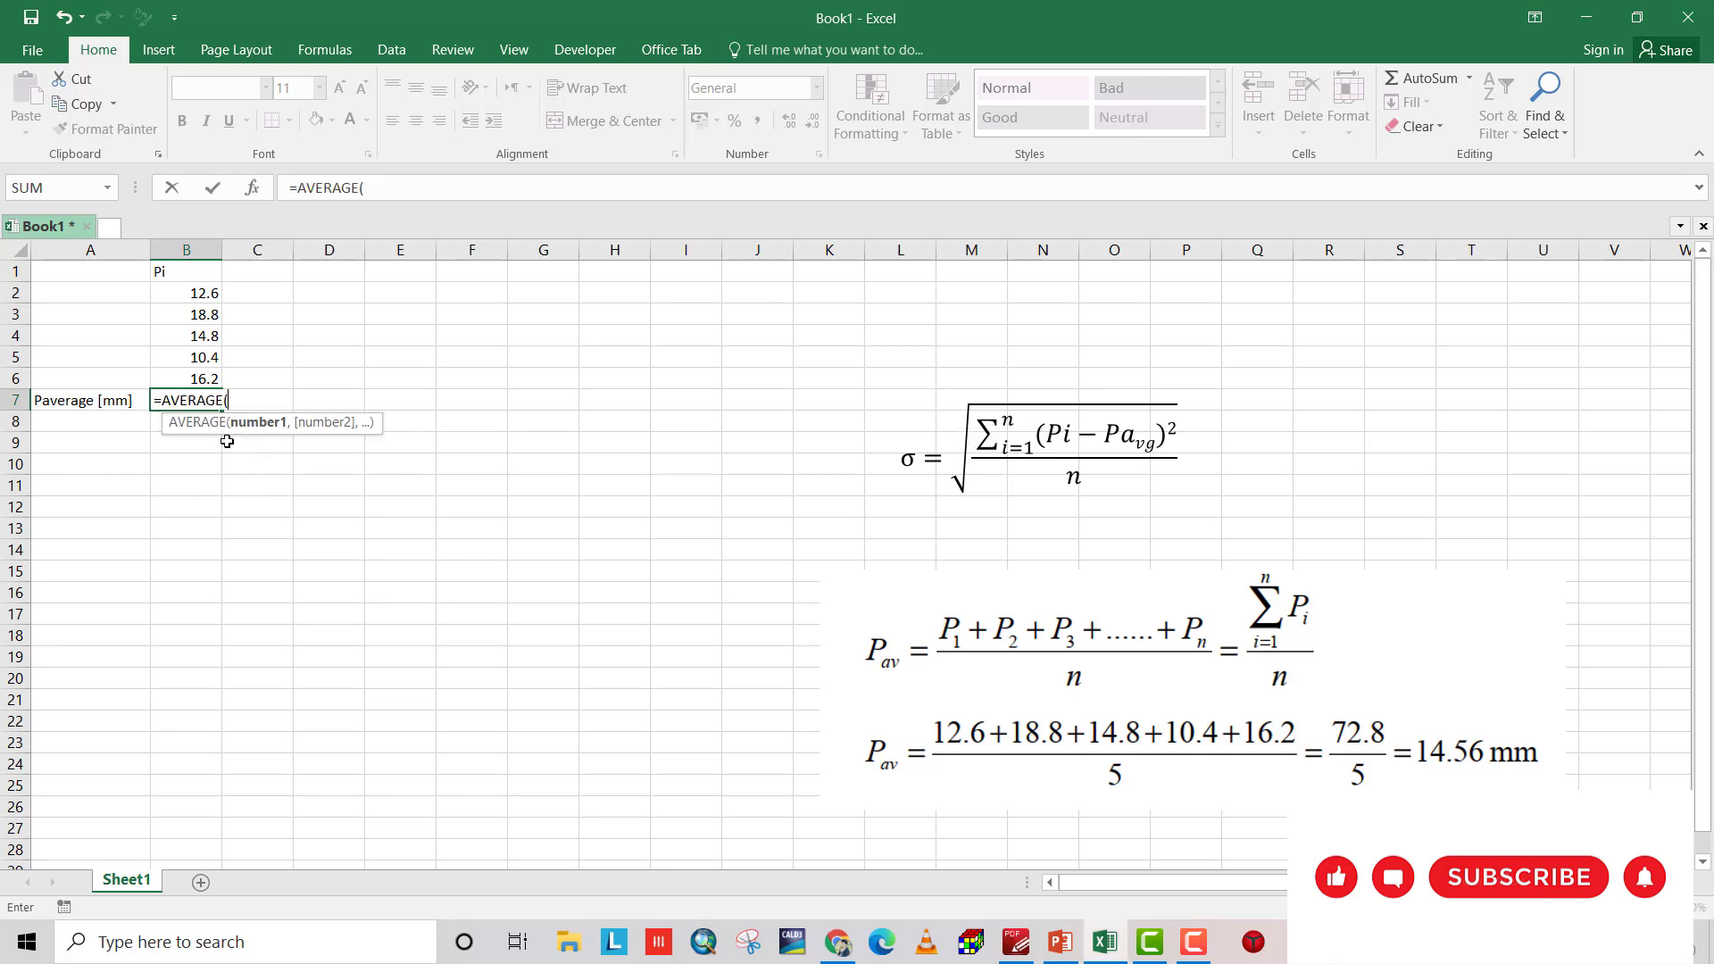
drag(183, 286, 186, 377)
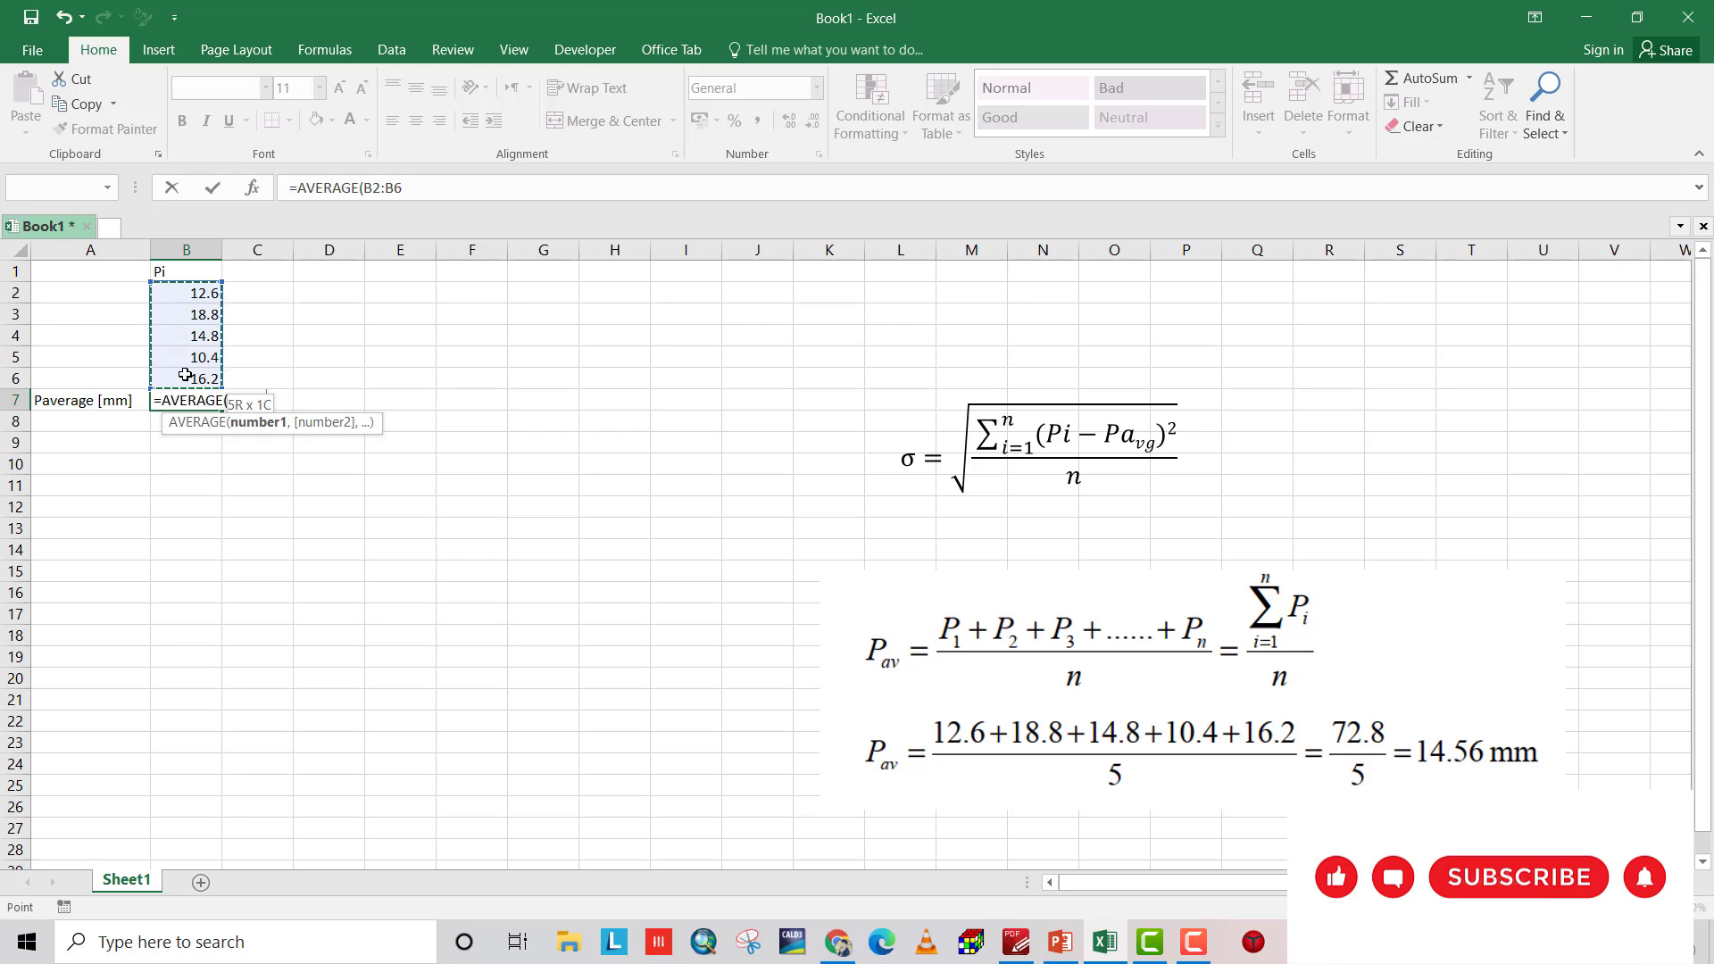
drag(186, 377, 185, 379)
text())
key(Return)
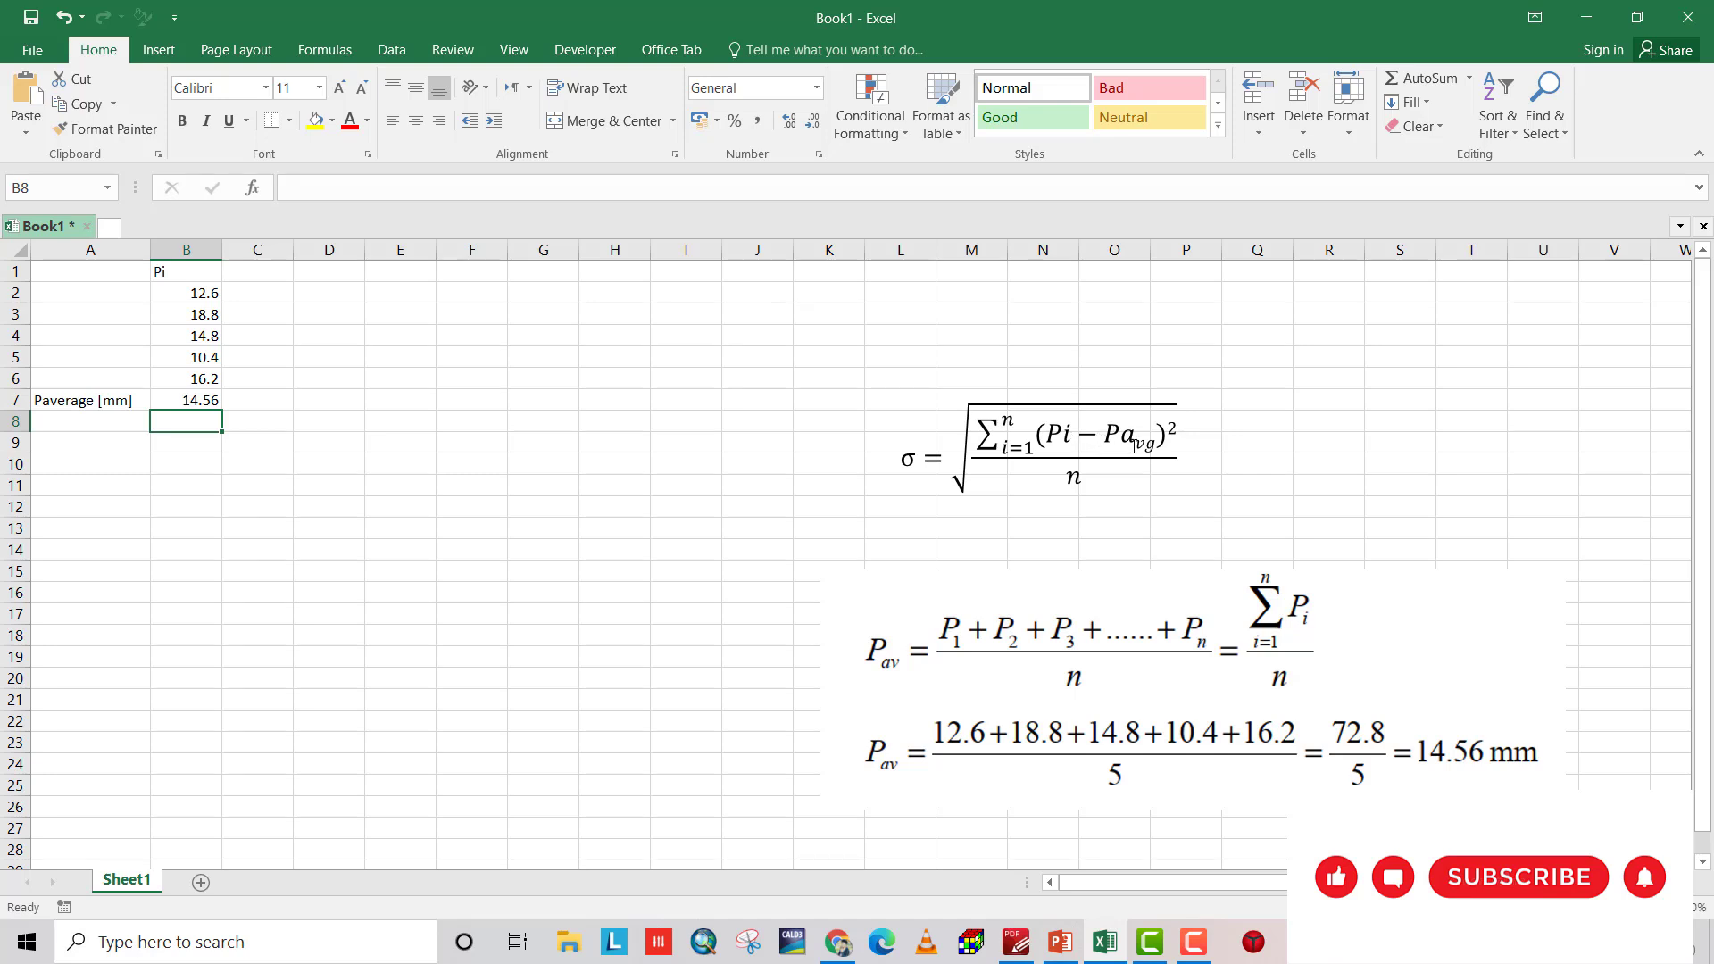
- Enter the '(pi-Pavg)^2' header in cell C1
click(256, 271)
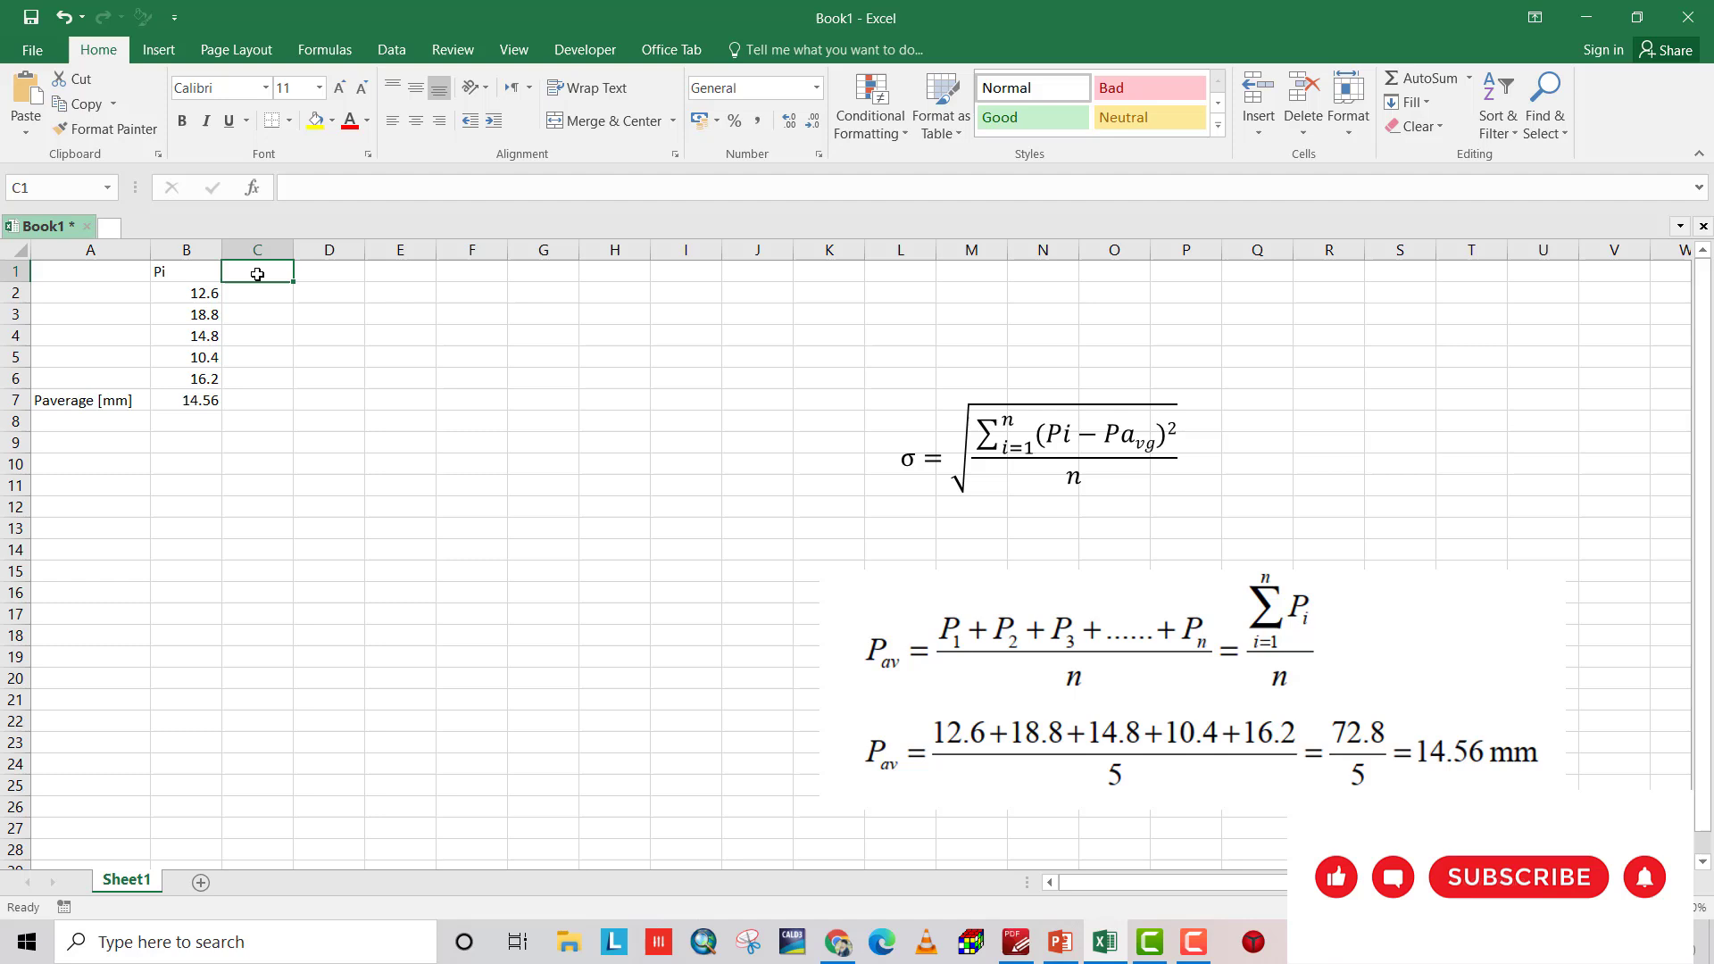
text(P)
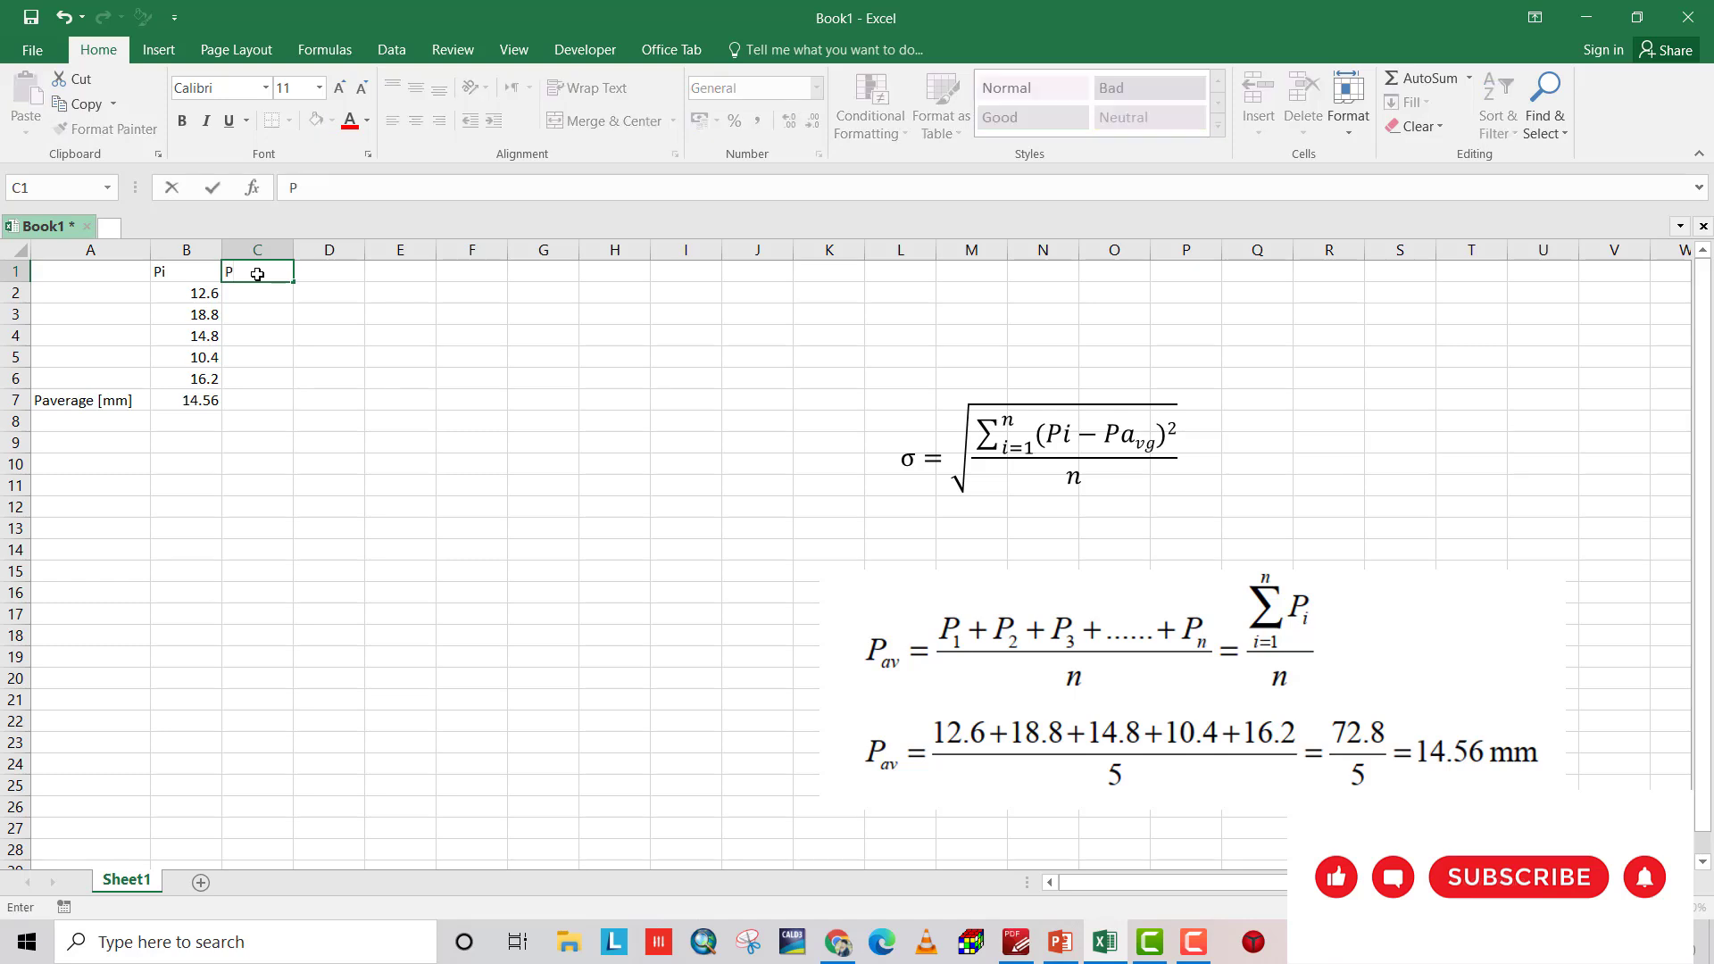
key(BackSpace)
text((p)
text(i-)
text(Pa)
text(vg)
text()^2)
key(Return)
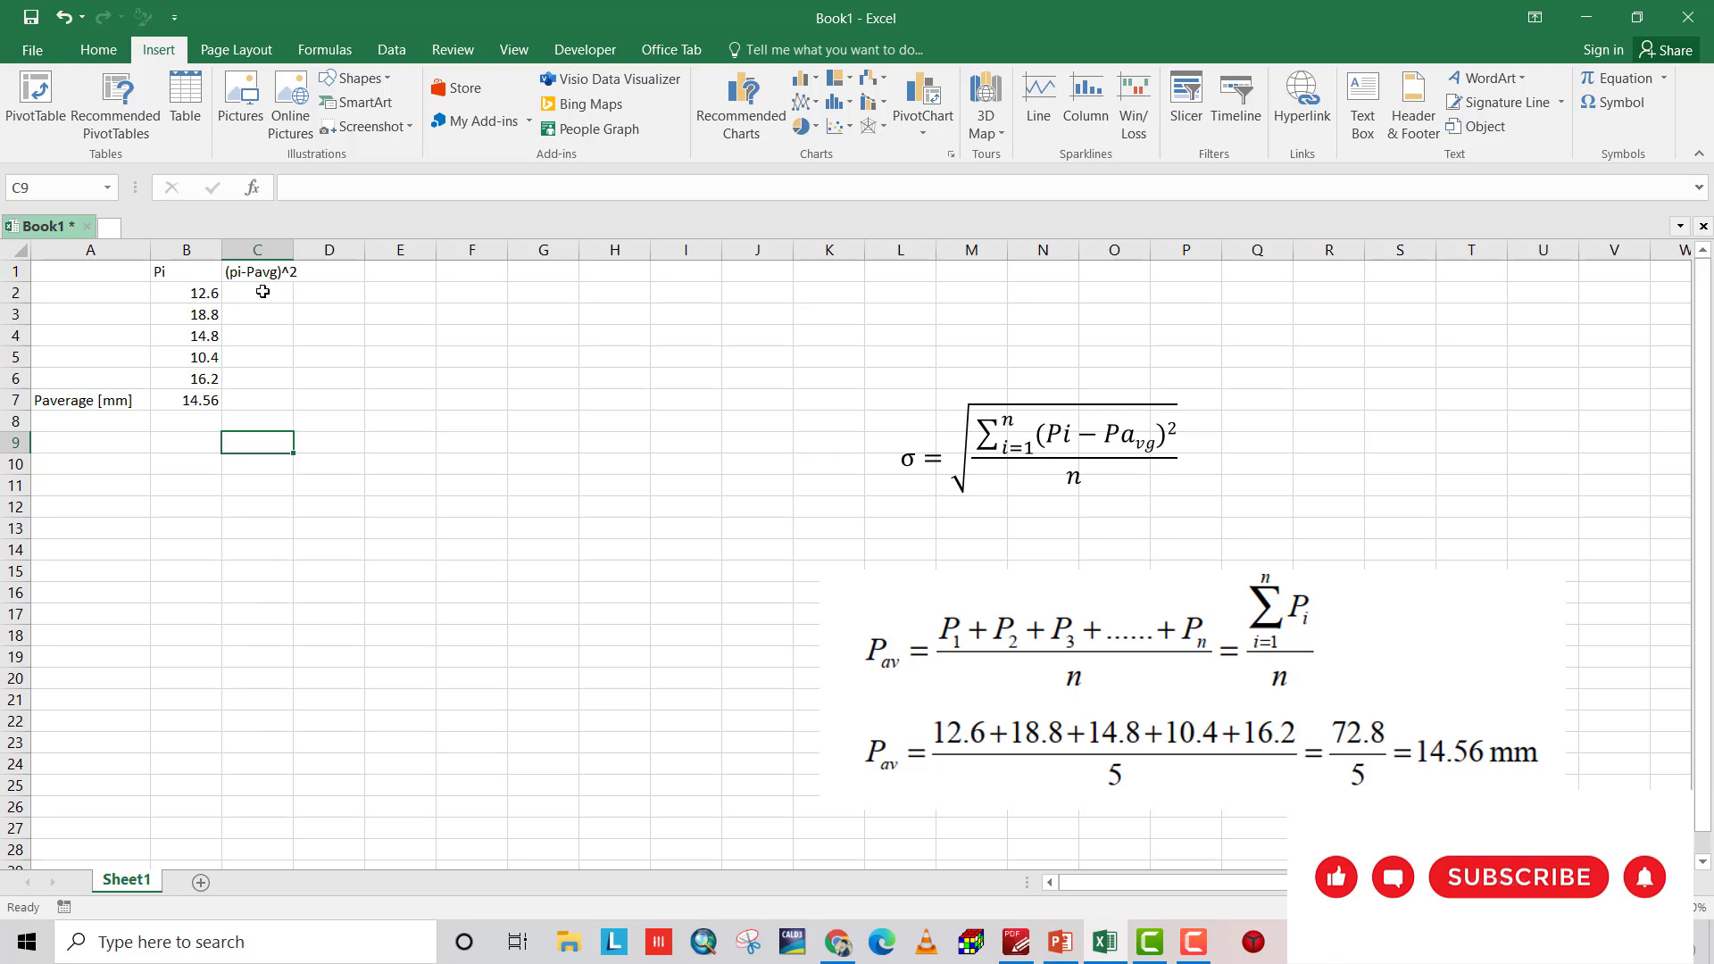
- Enter the squared-deviation formula =(B2-B$7)^2 in C2
click(263, 294)
text(=)
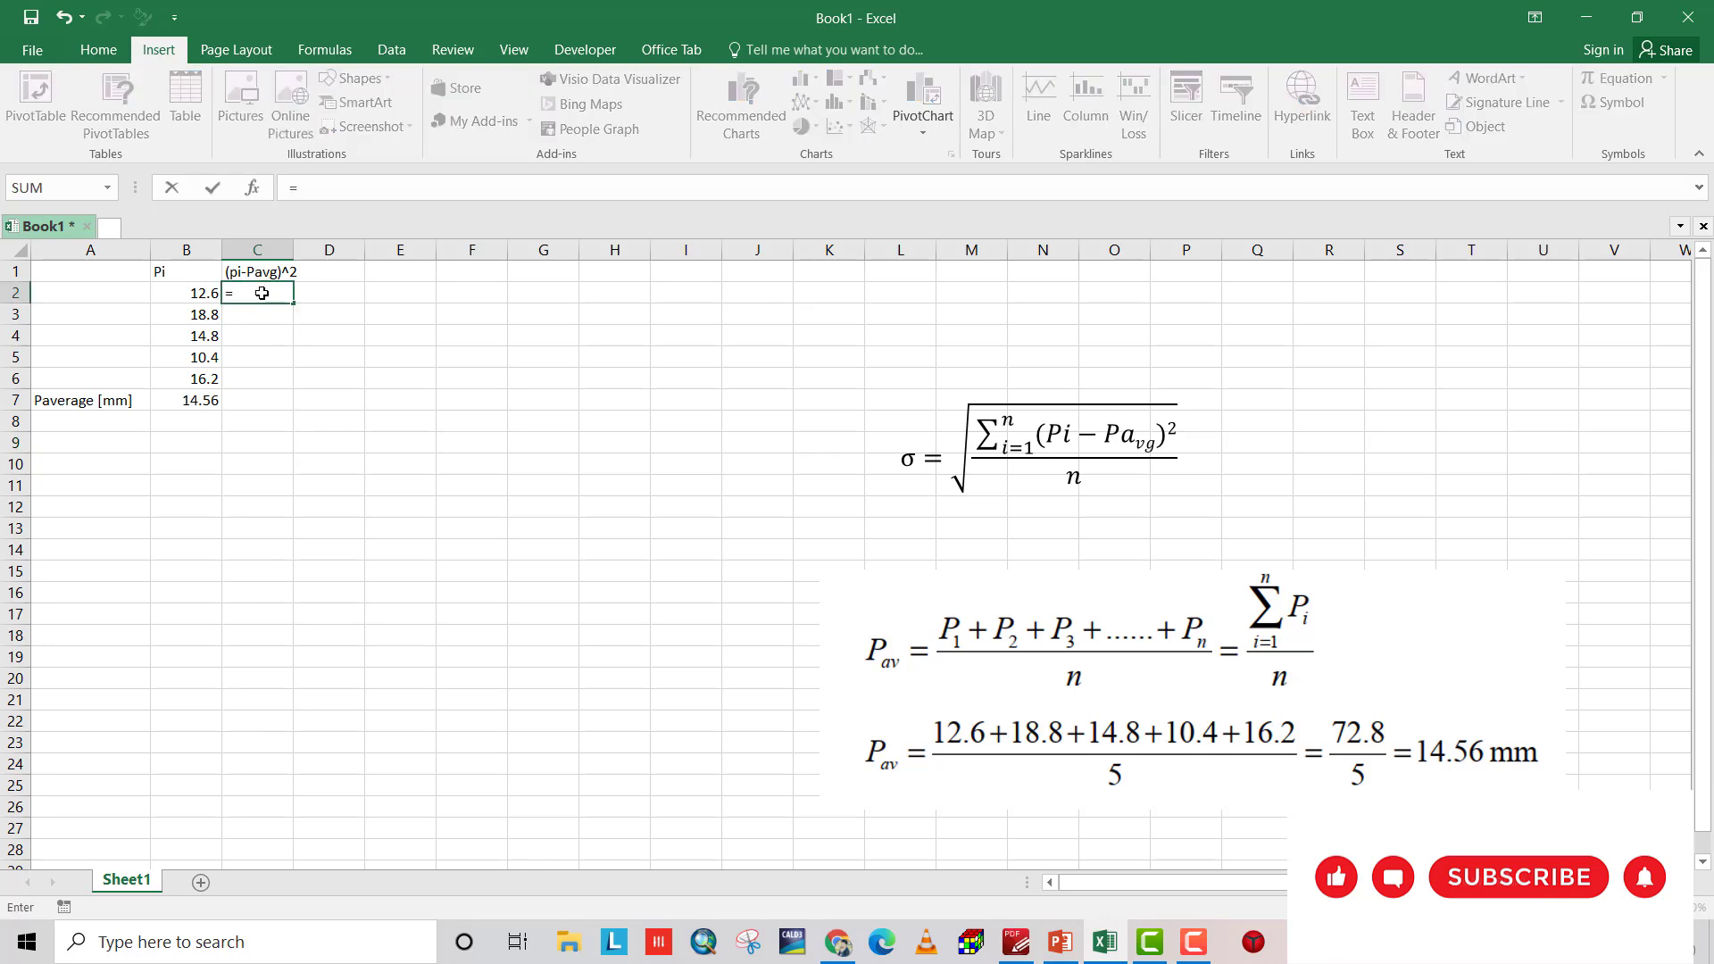
text(()
click(186, 289)
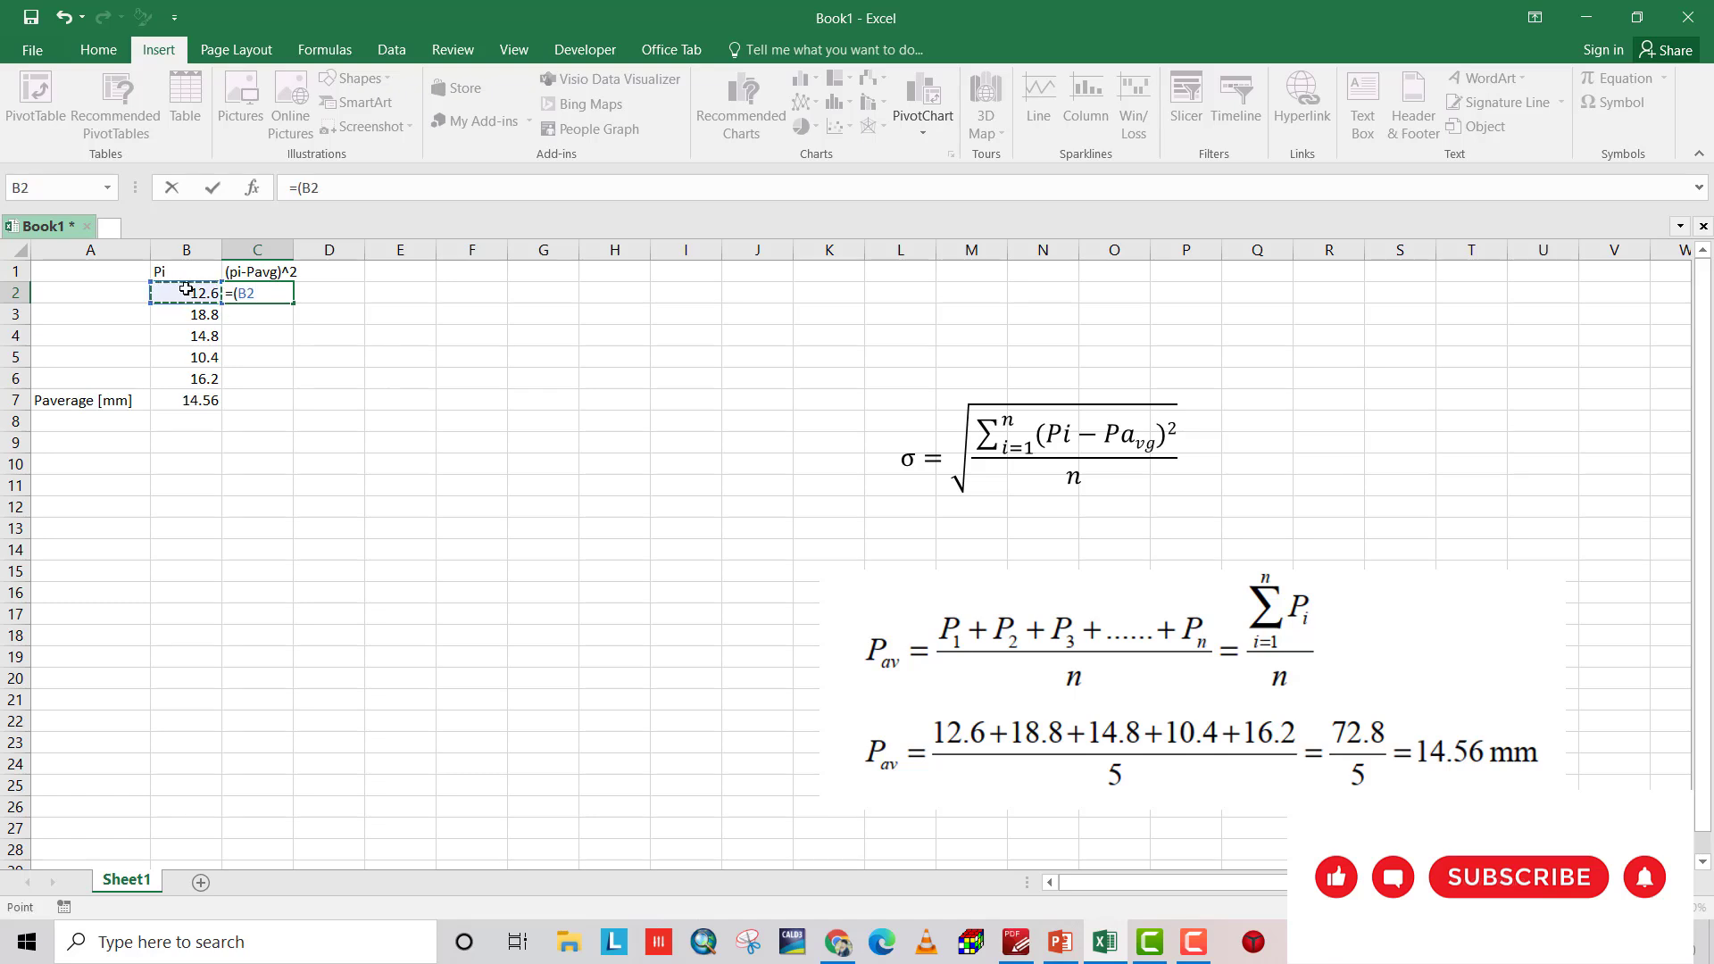
text(-)
click(194, 399)
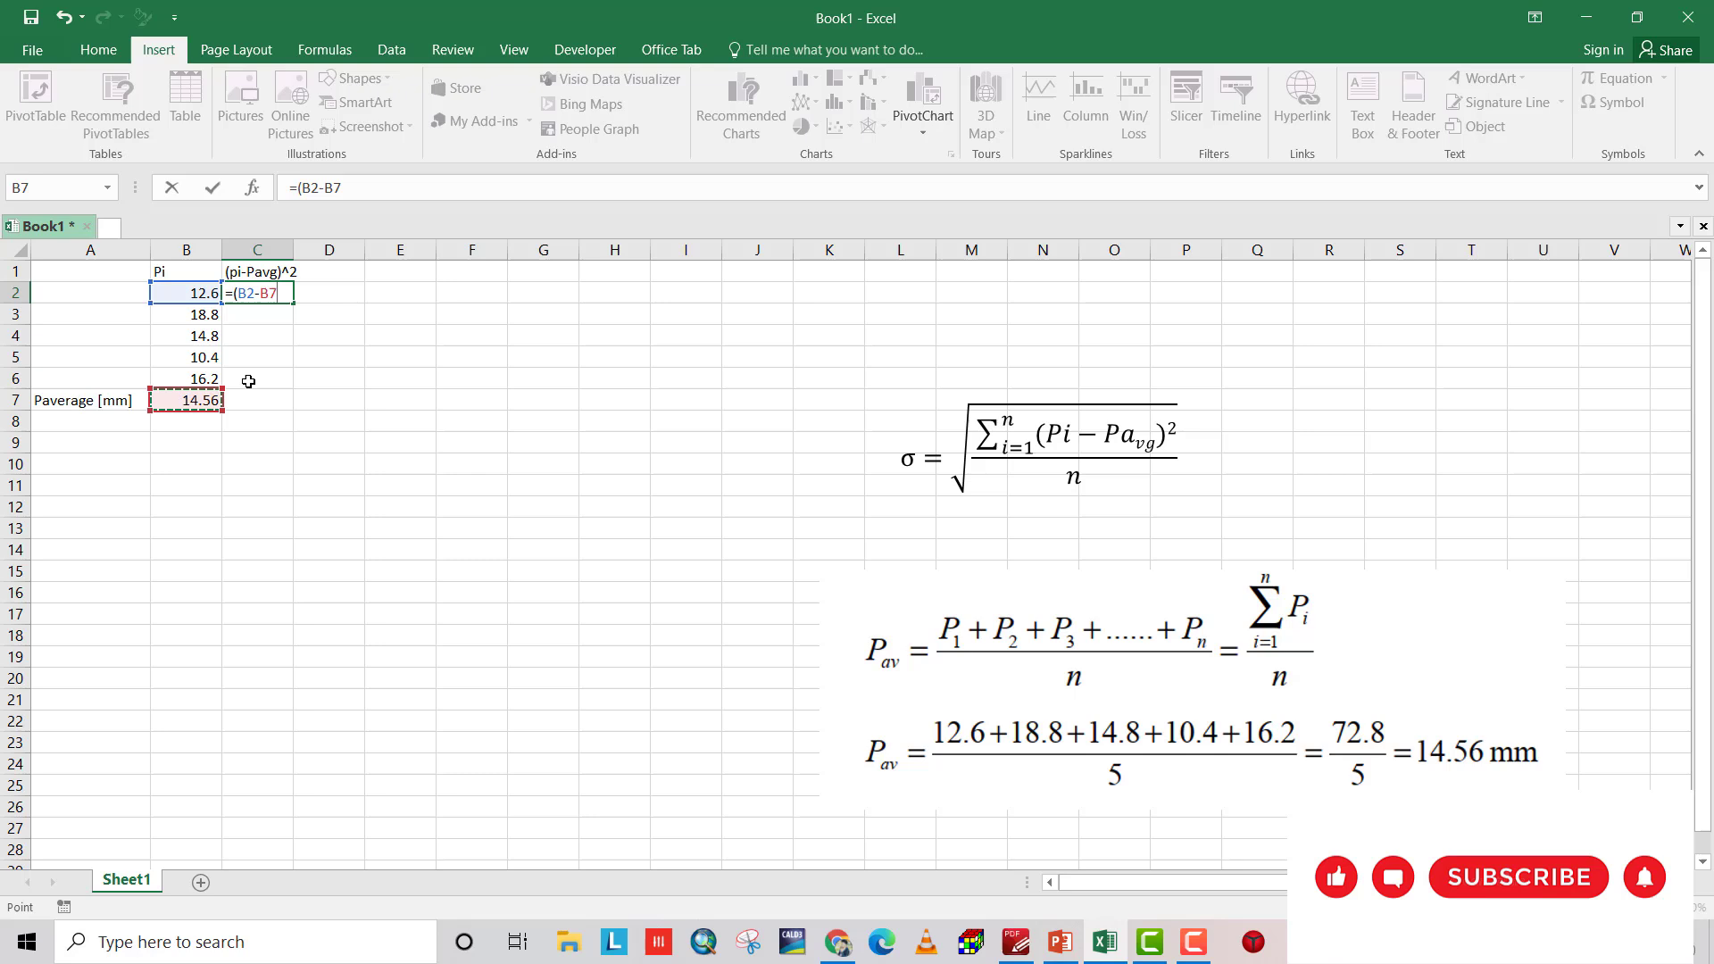
click(271, 293)
text($7)
text())
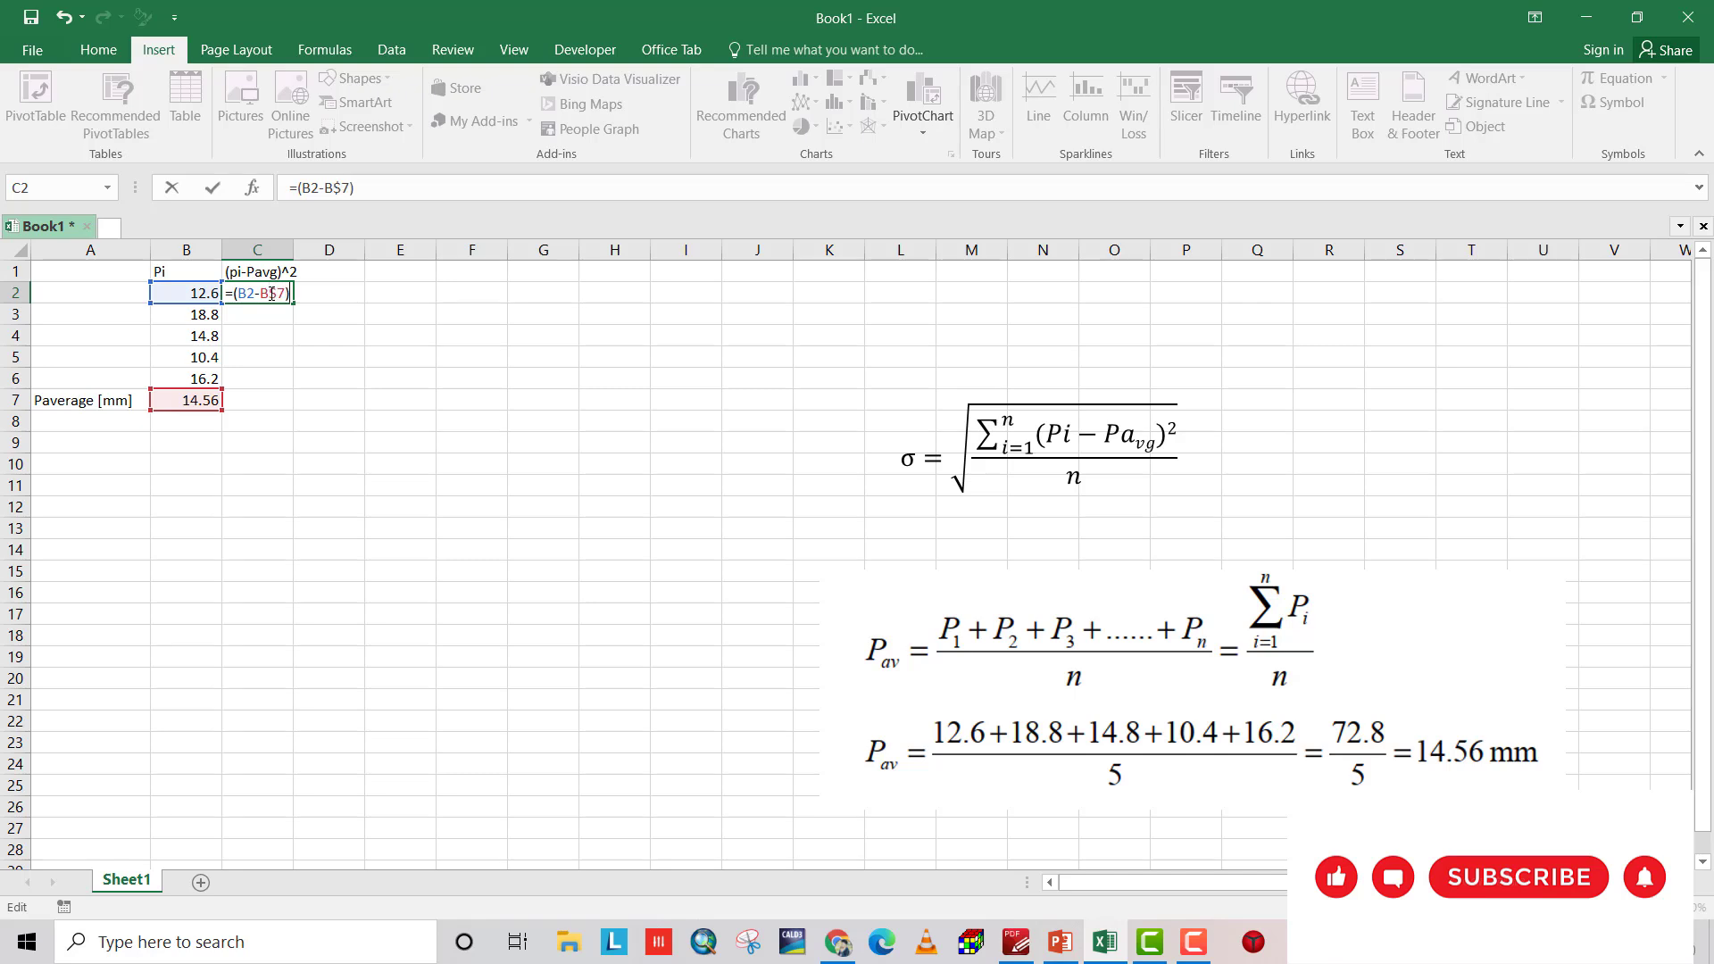
text(^2)
key(Return)
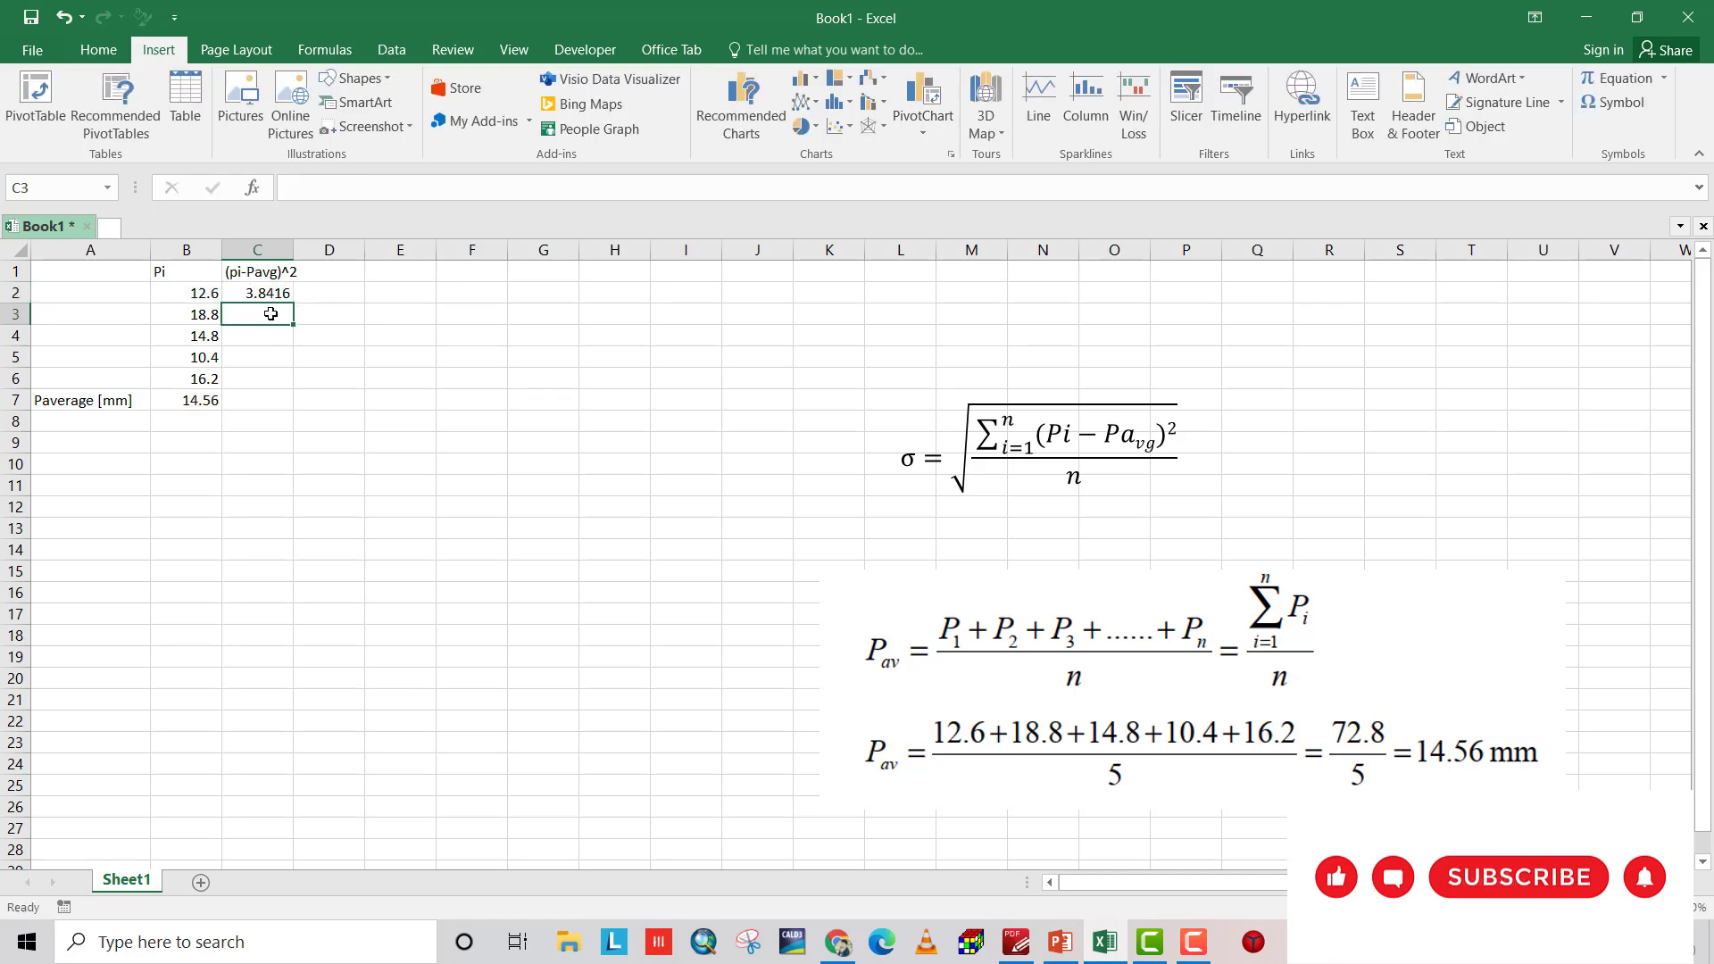
- Fill the C2 formula down to C6 for all five readings
click(269, 293)
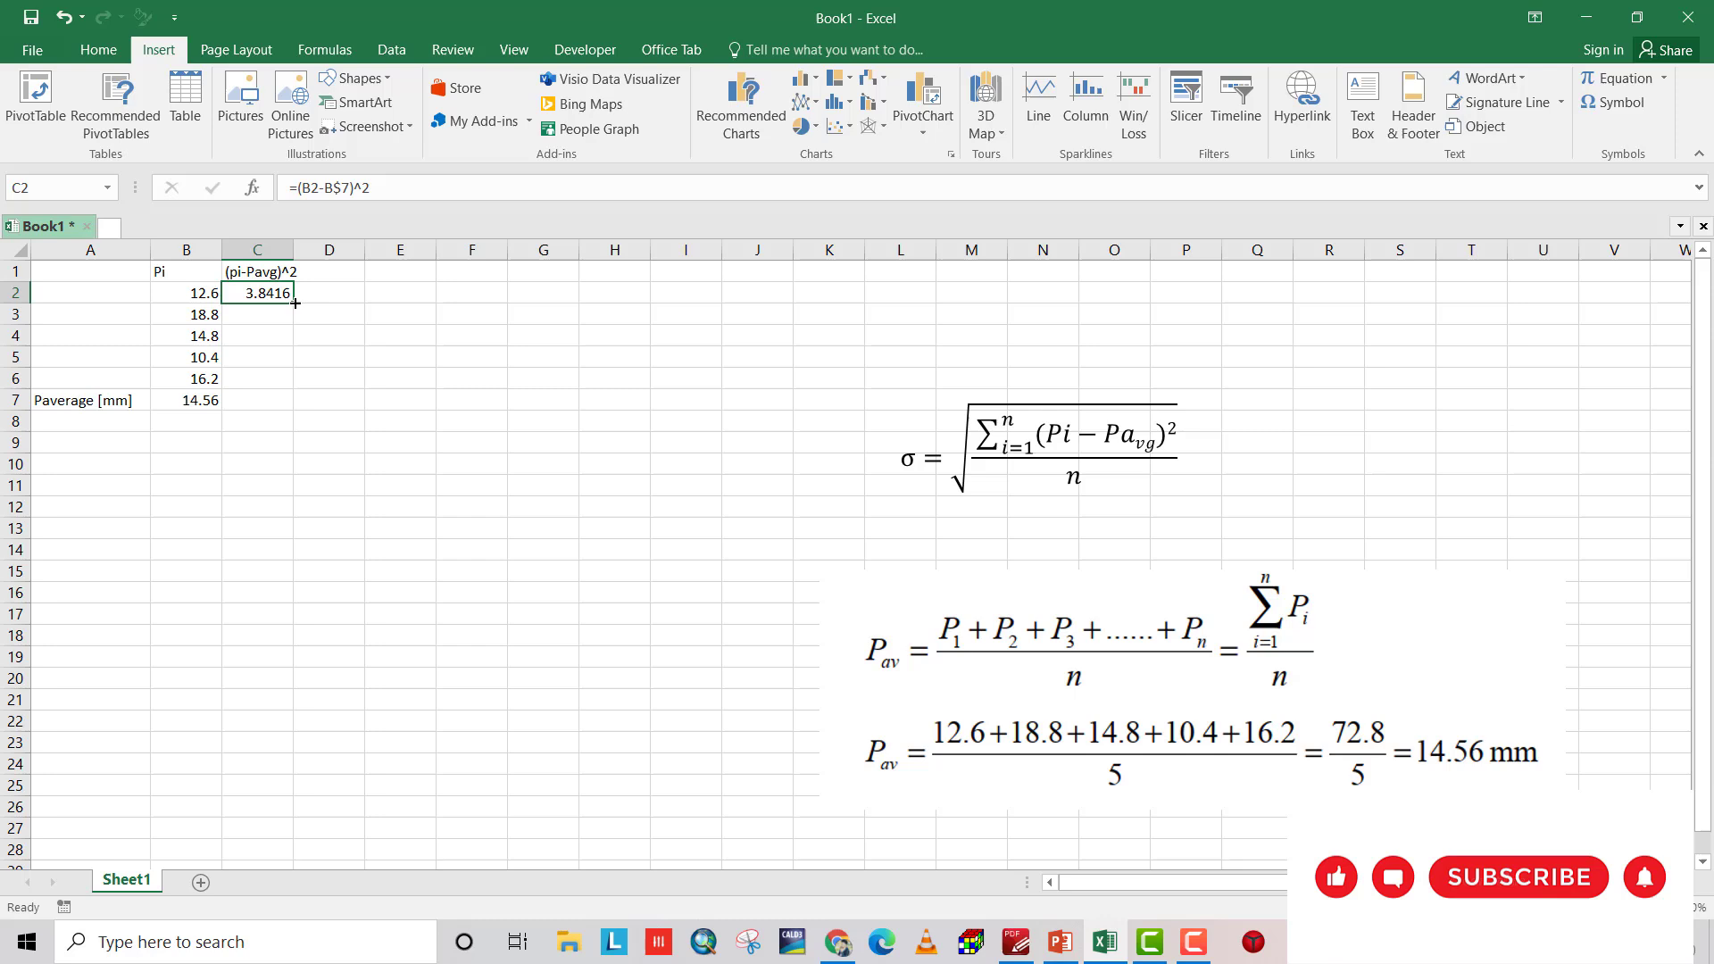
drag(293, 302, 276, 382)
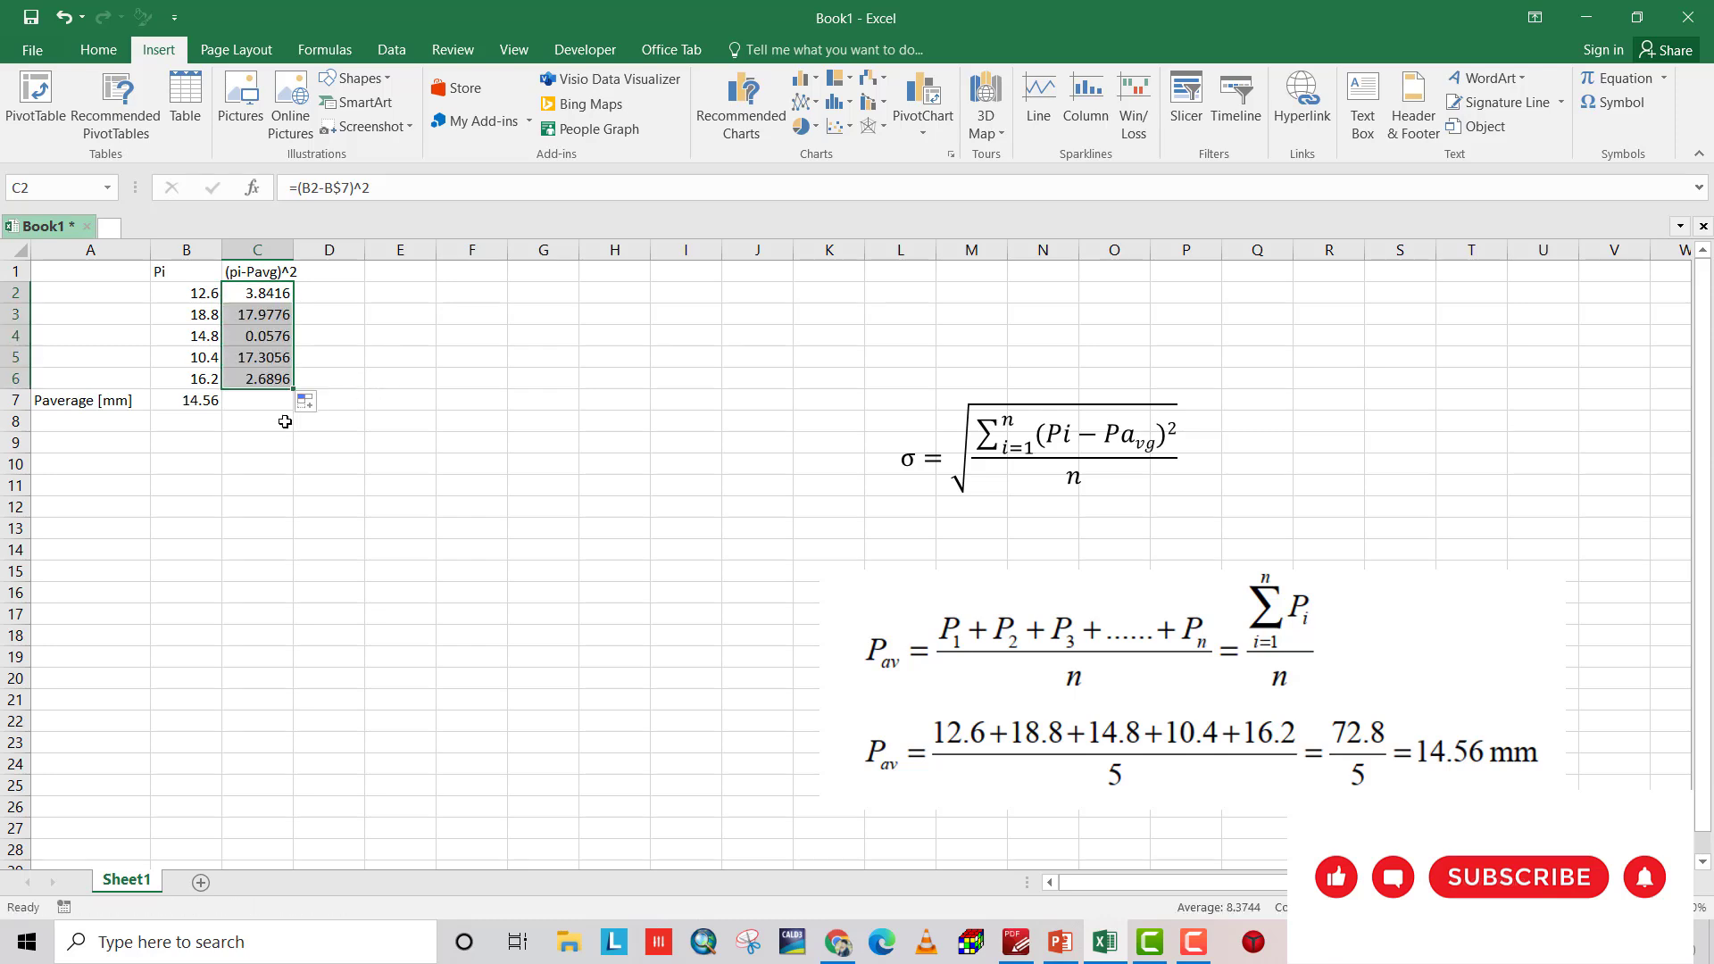
click(92, 422)
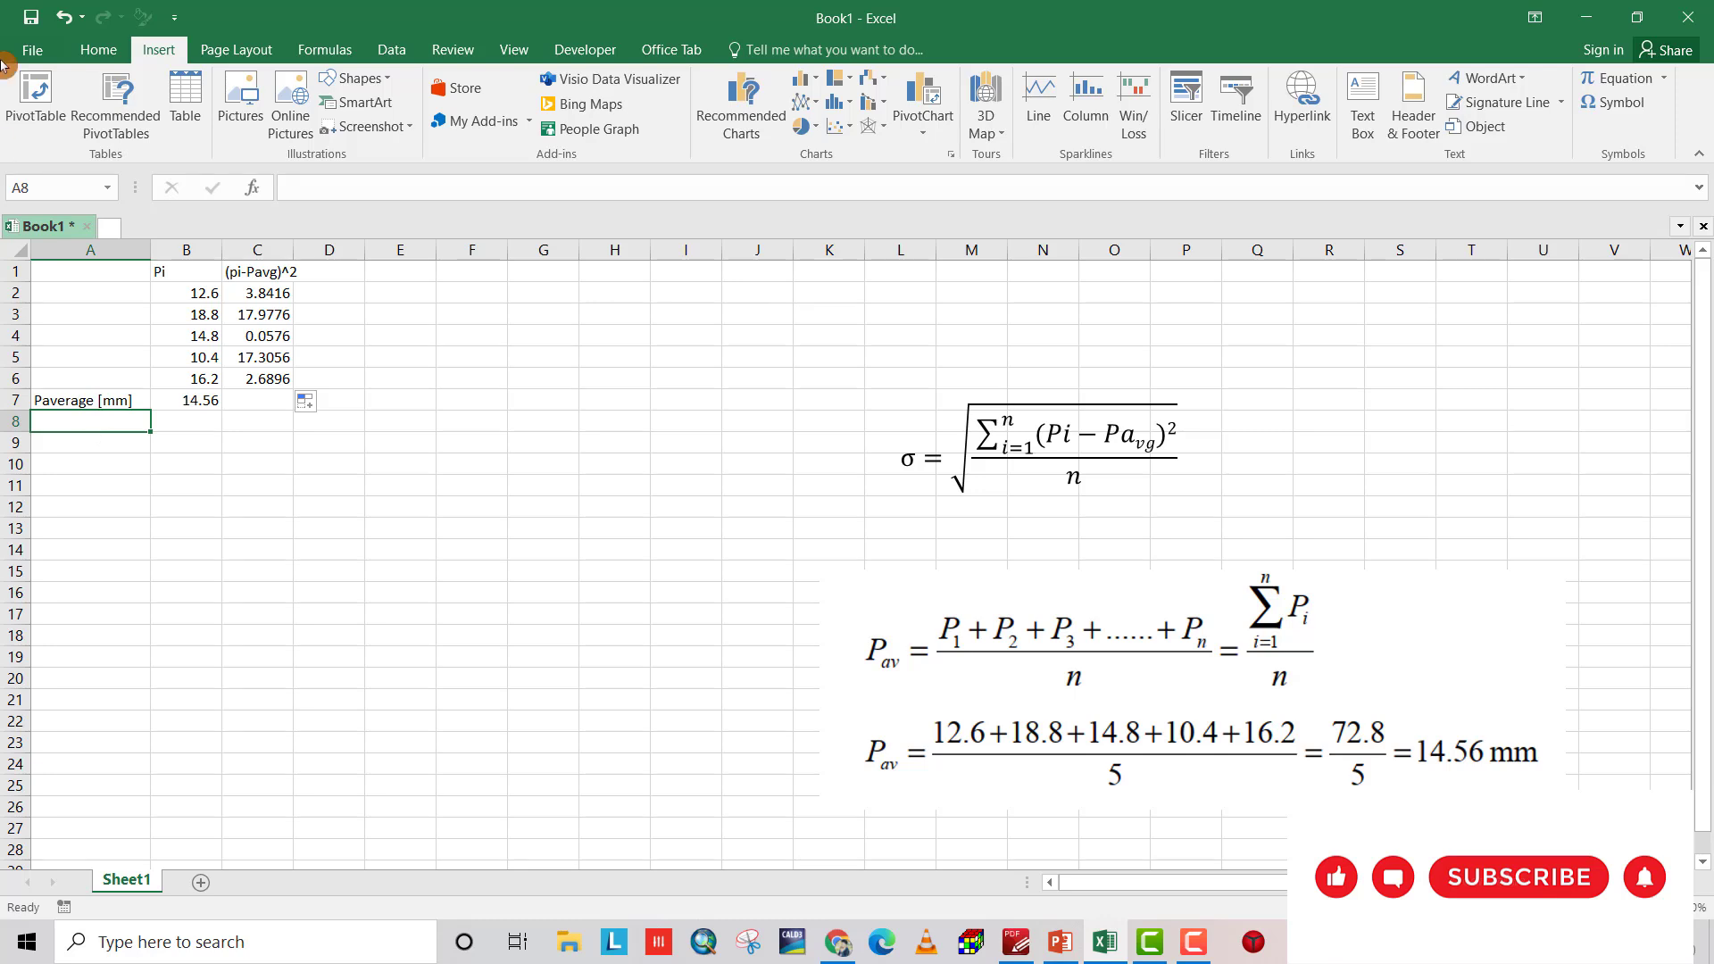
- Insert the Greek small letter sigma (σ) into cell A8 via the Symbol dialog
click(1624, 103)
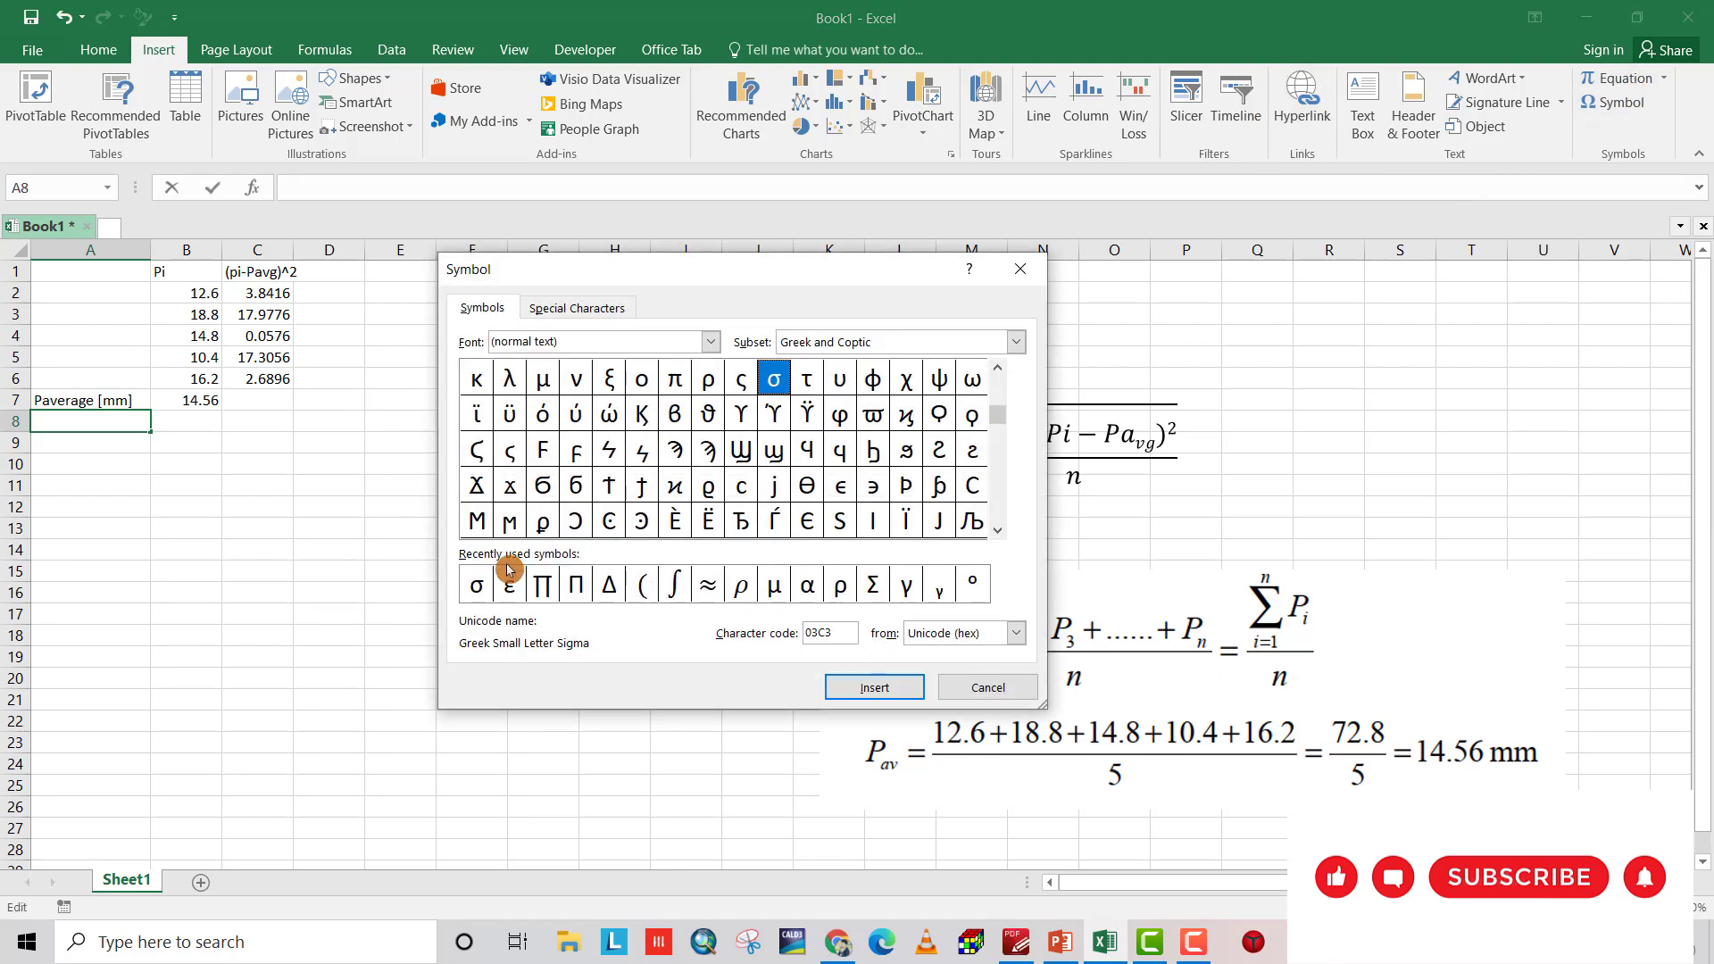
click(480, 583)
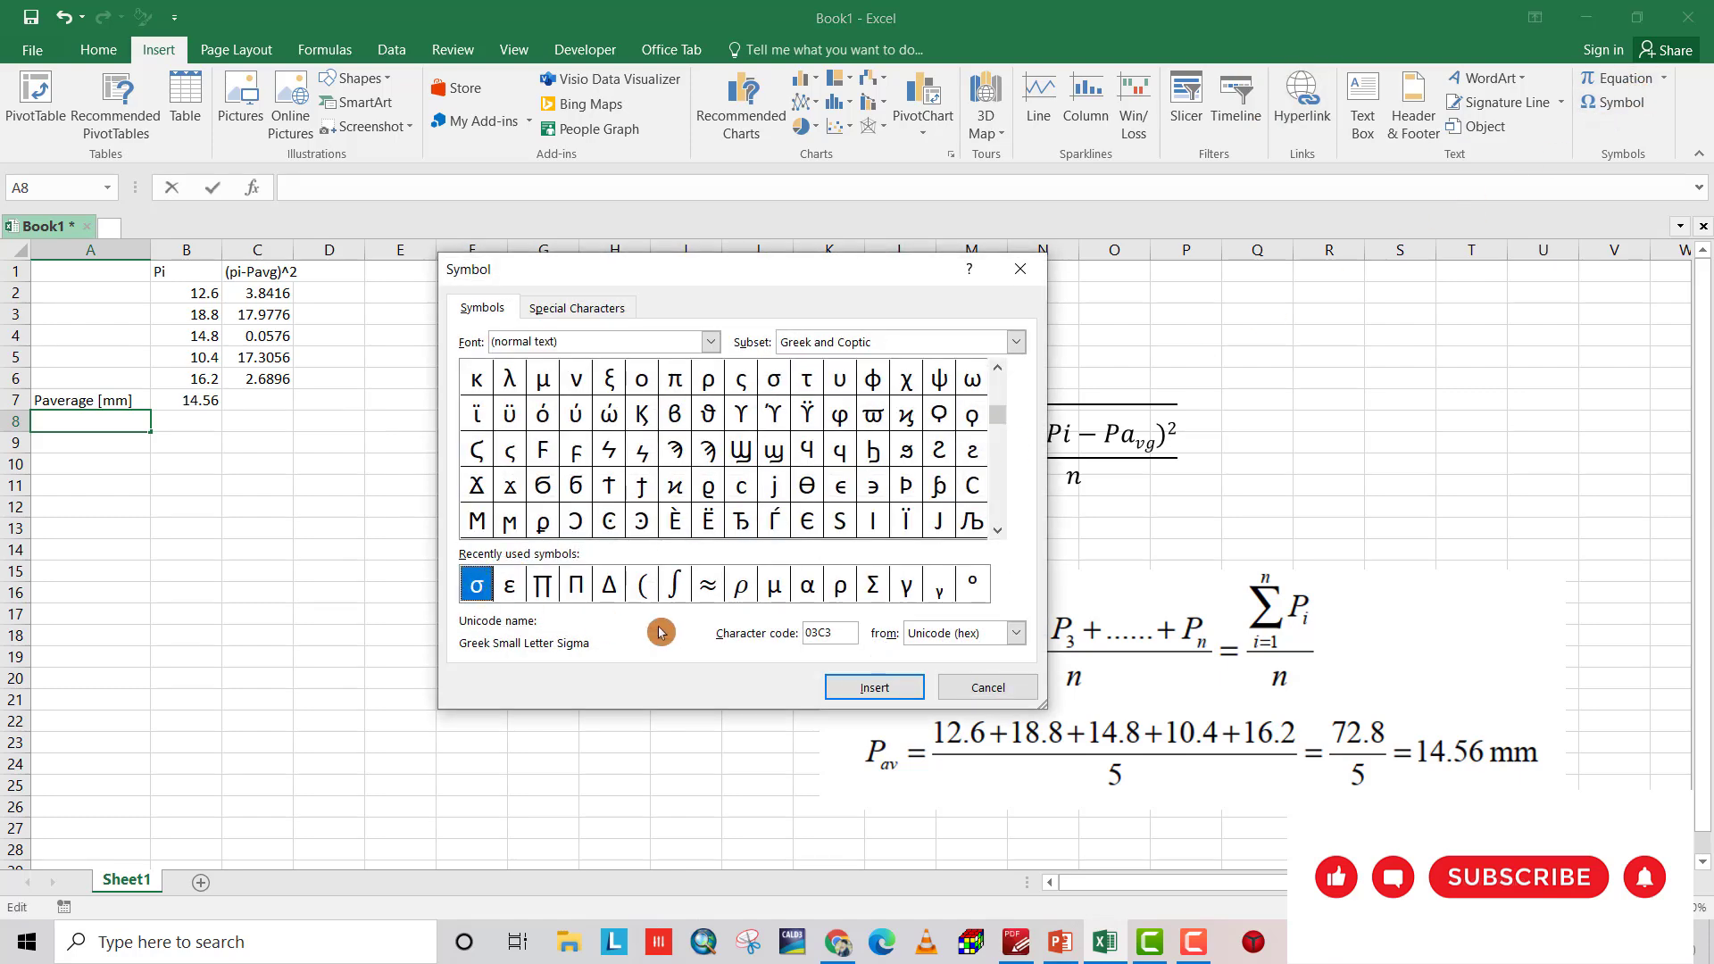
click(873, 688)
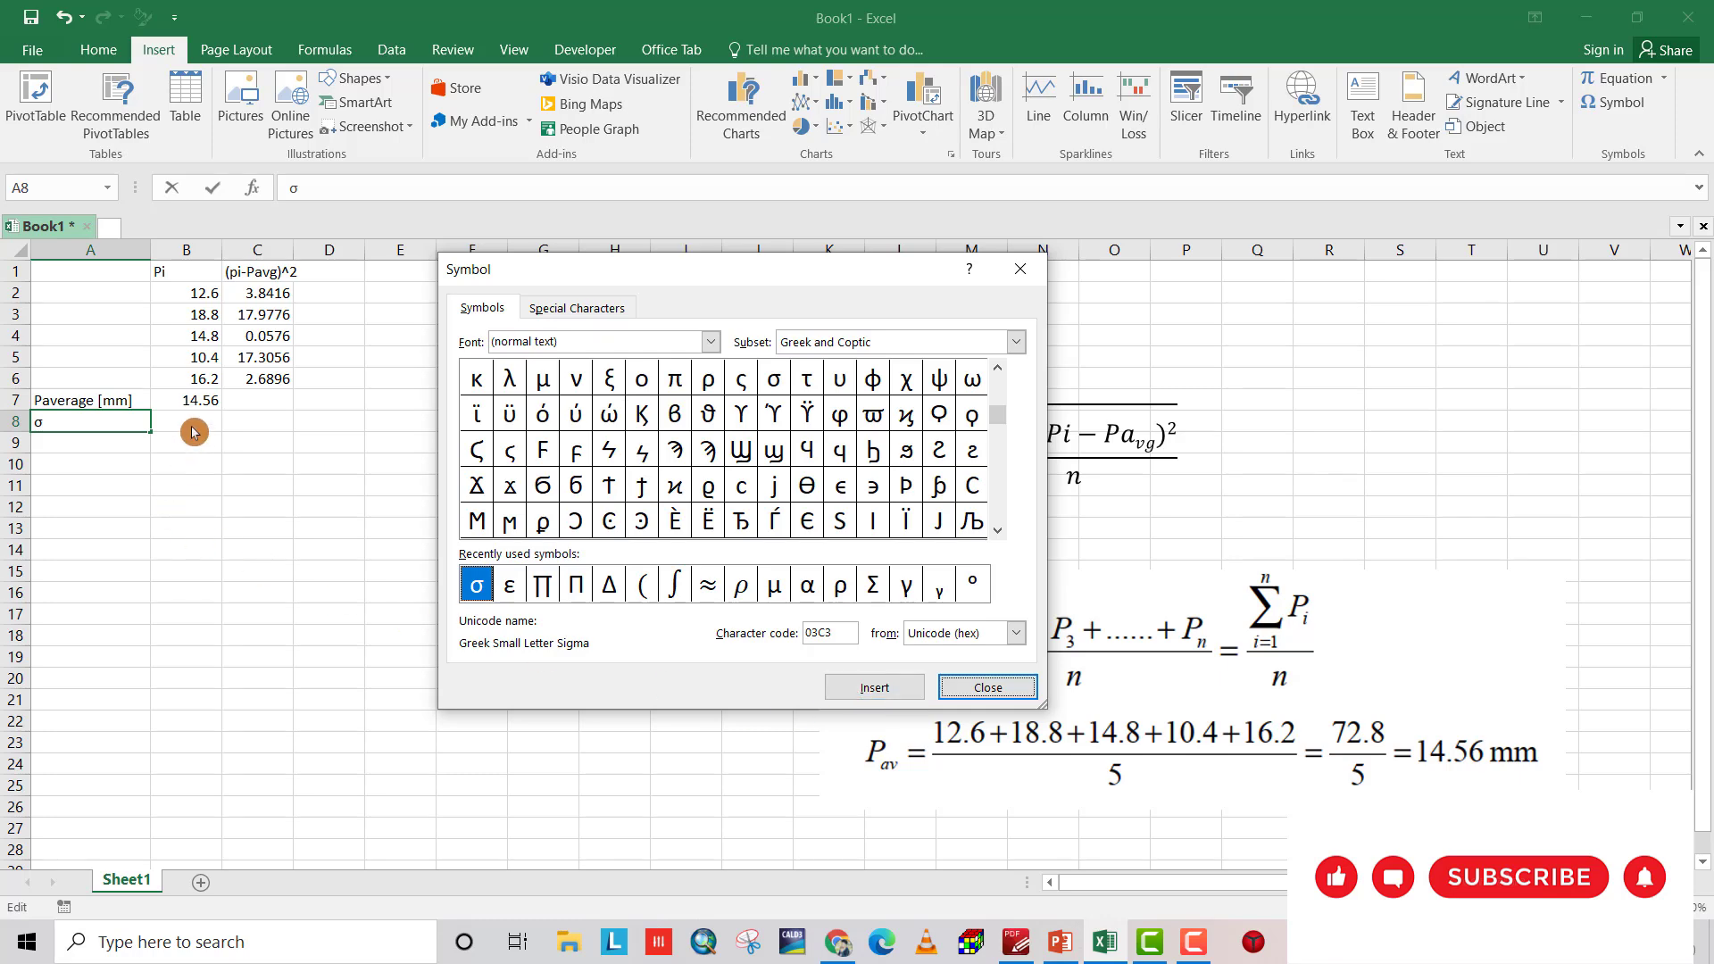
click(988, 687)
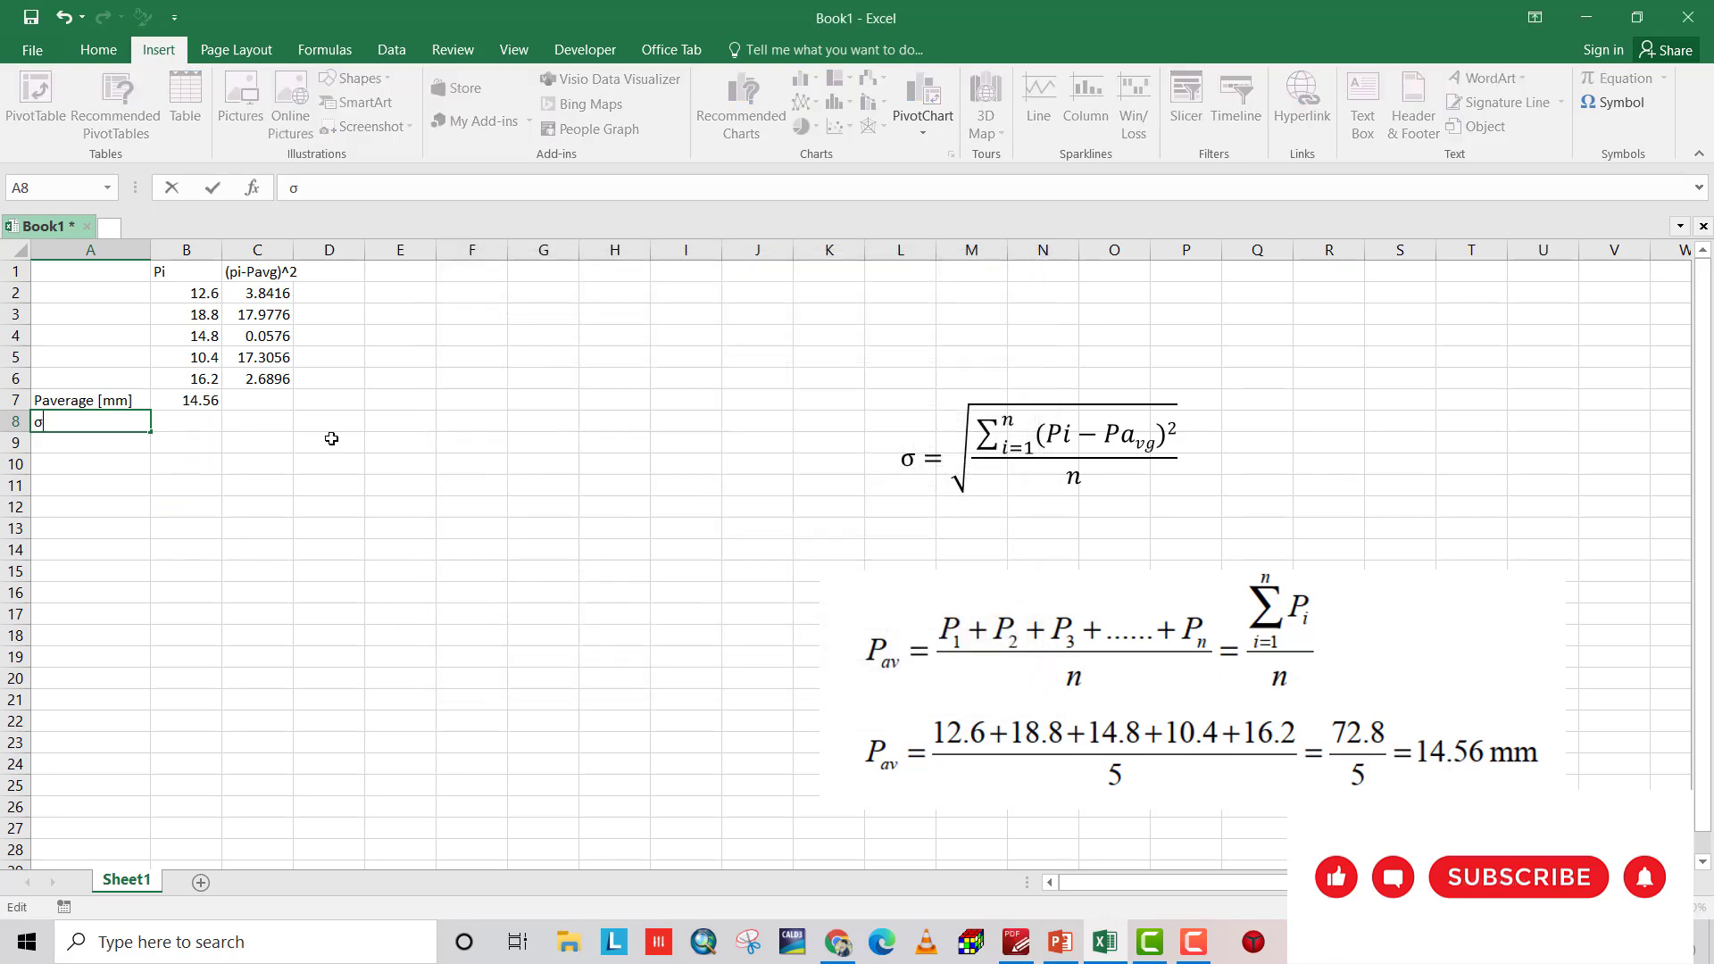
- Enter =SQRT(SUM(C2:C6)/5) in B8, giving σ = 2.893856
click(196, 420)
text(=)
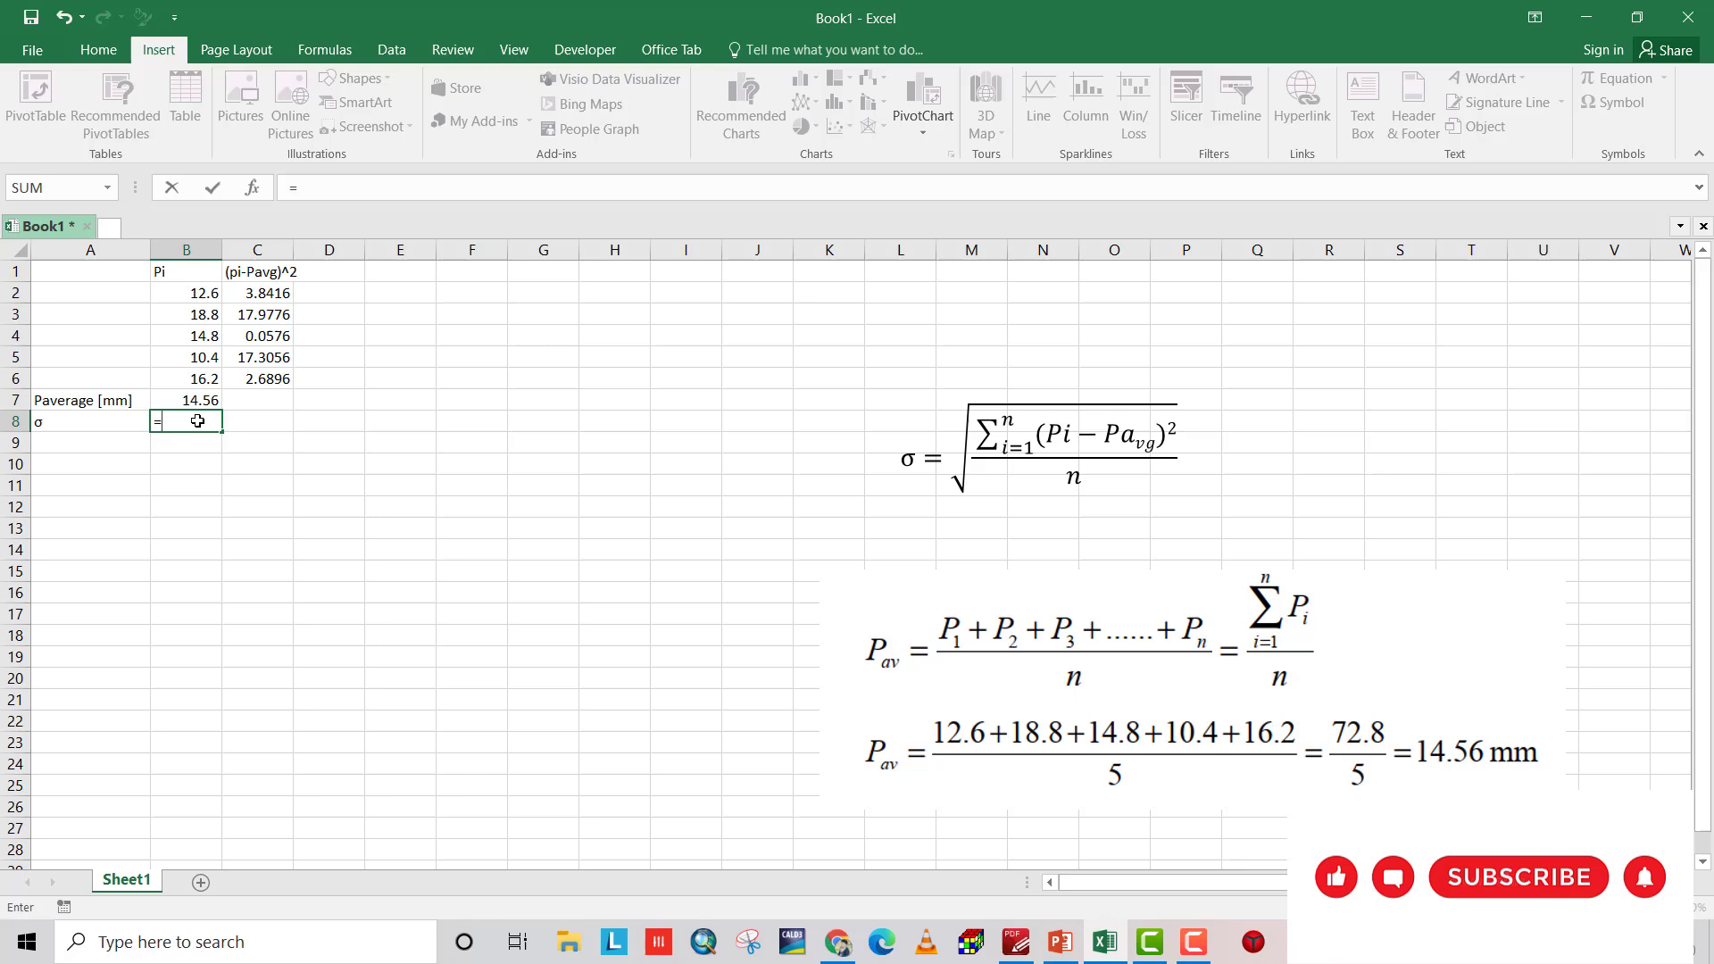
text(sq)
double_click(198, 443)
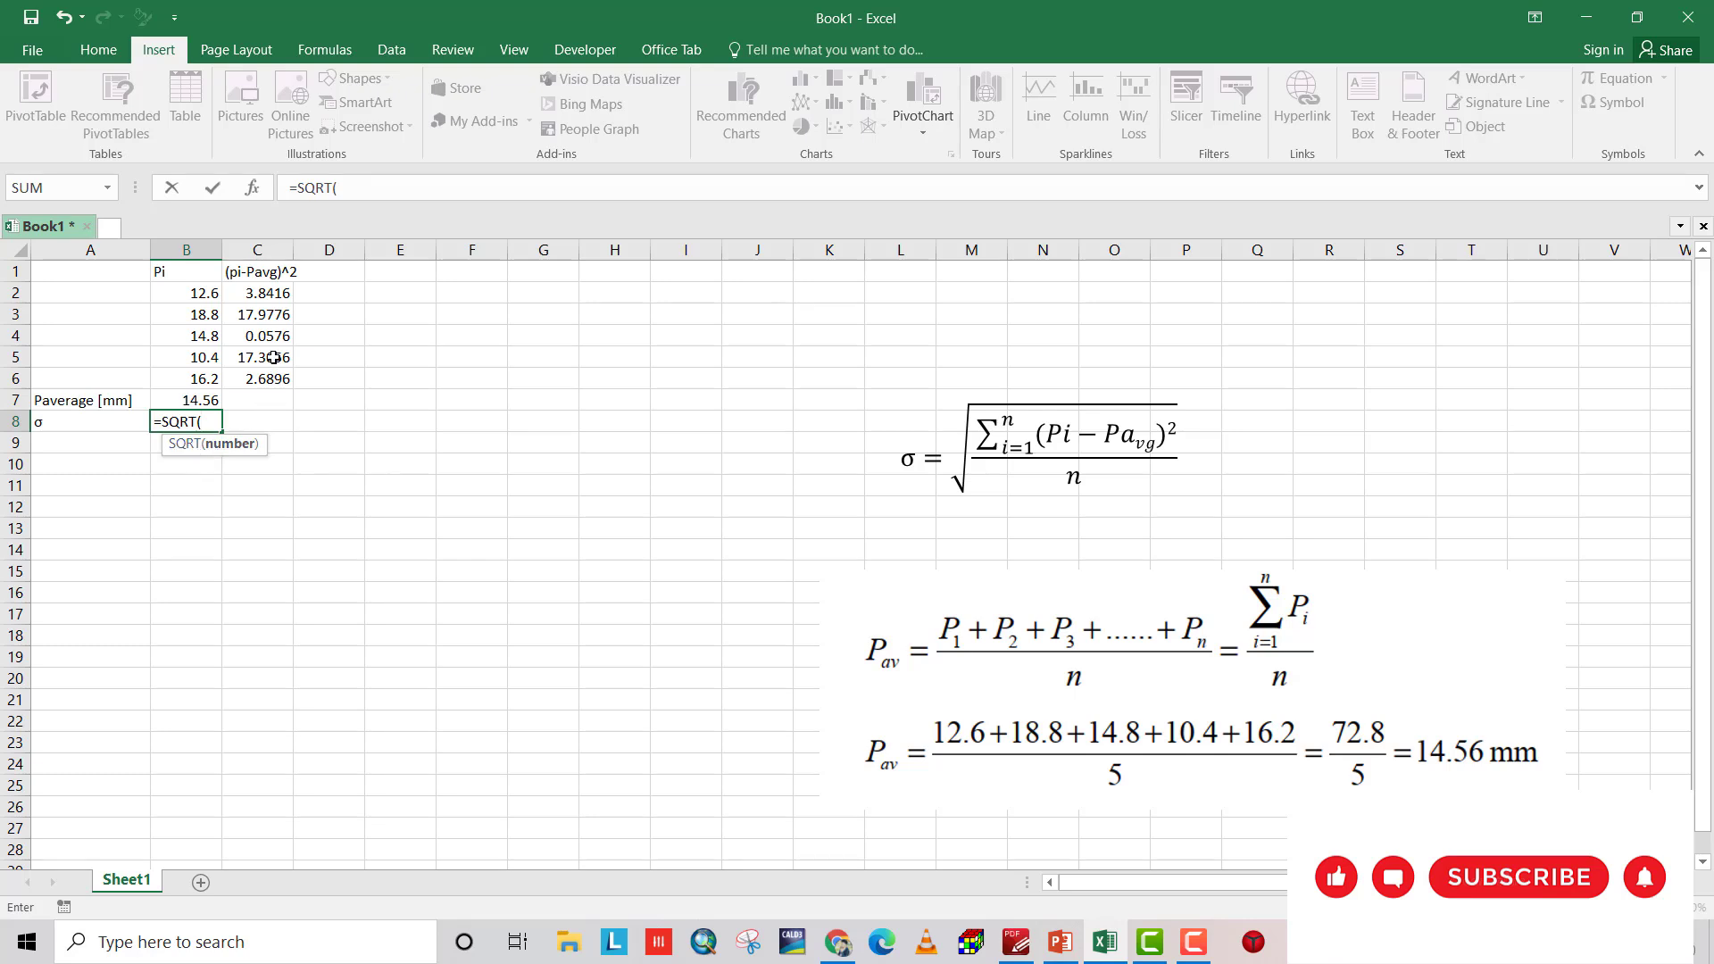
text(s)
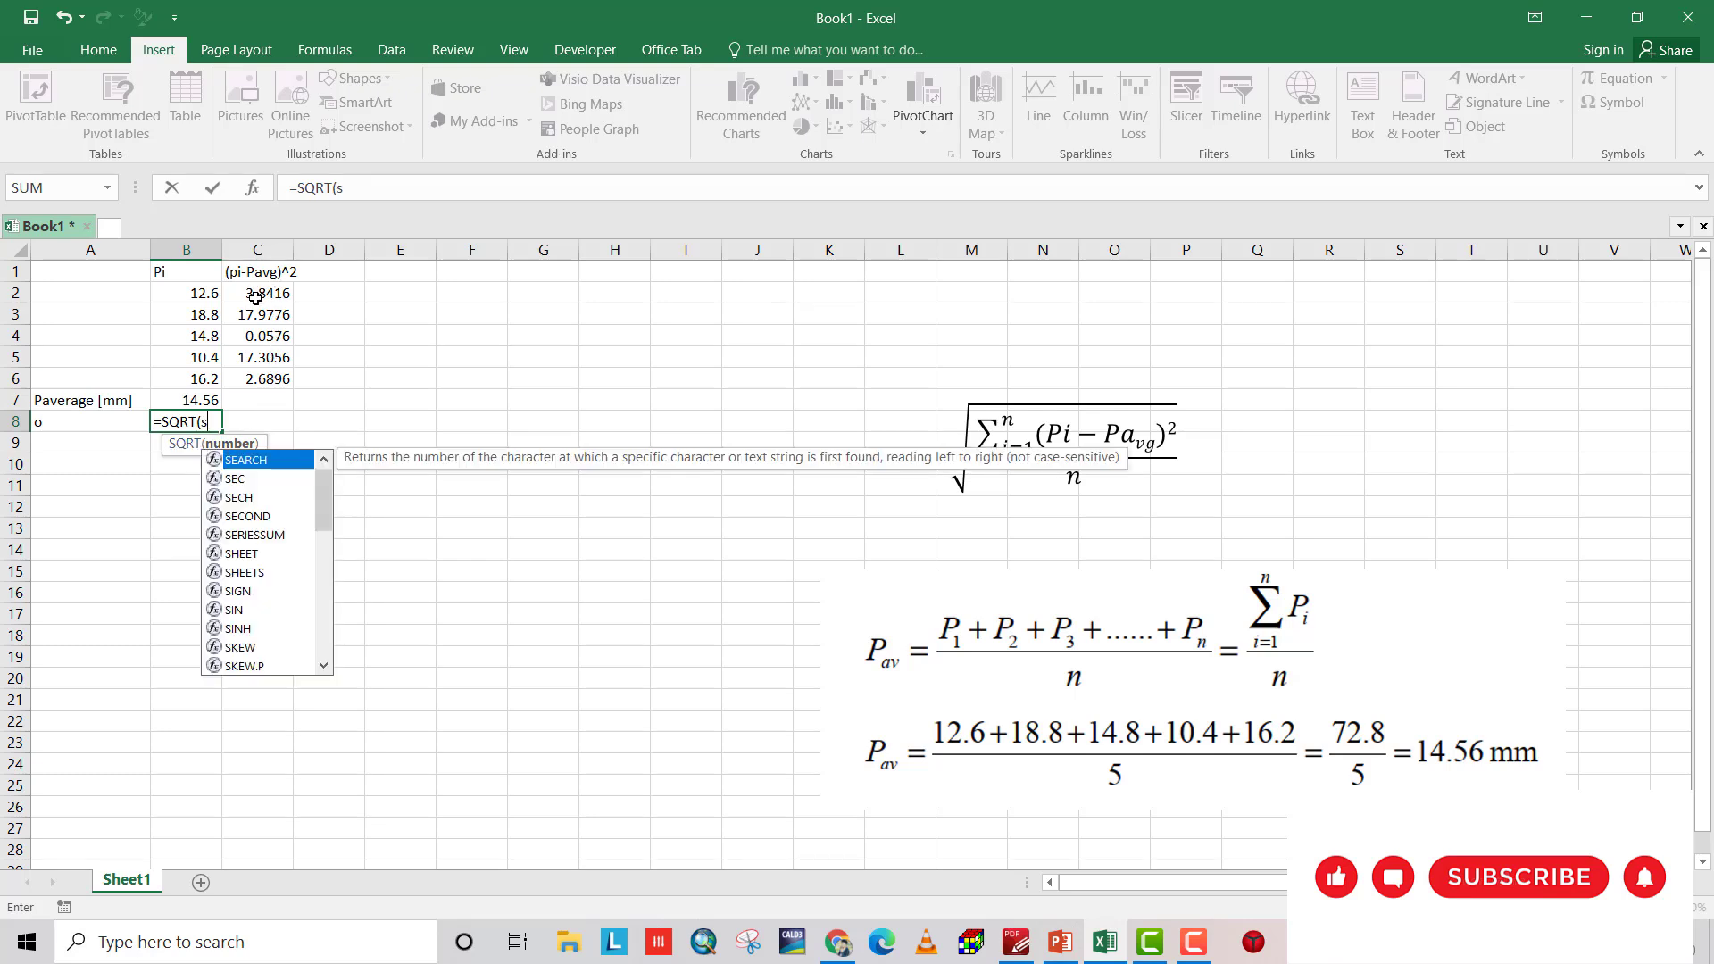
text(u)
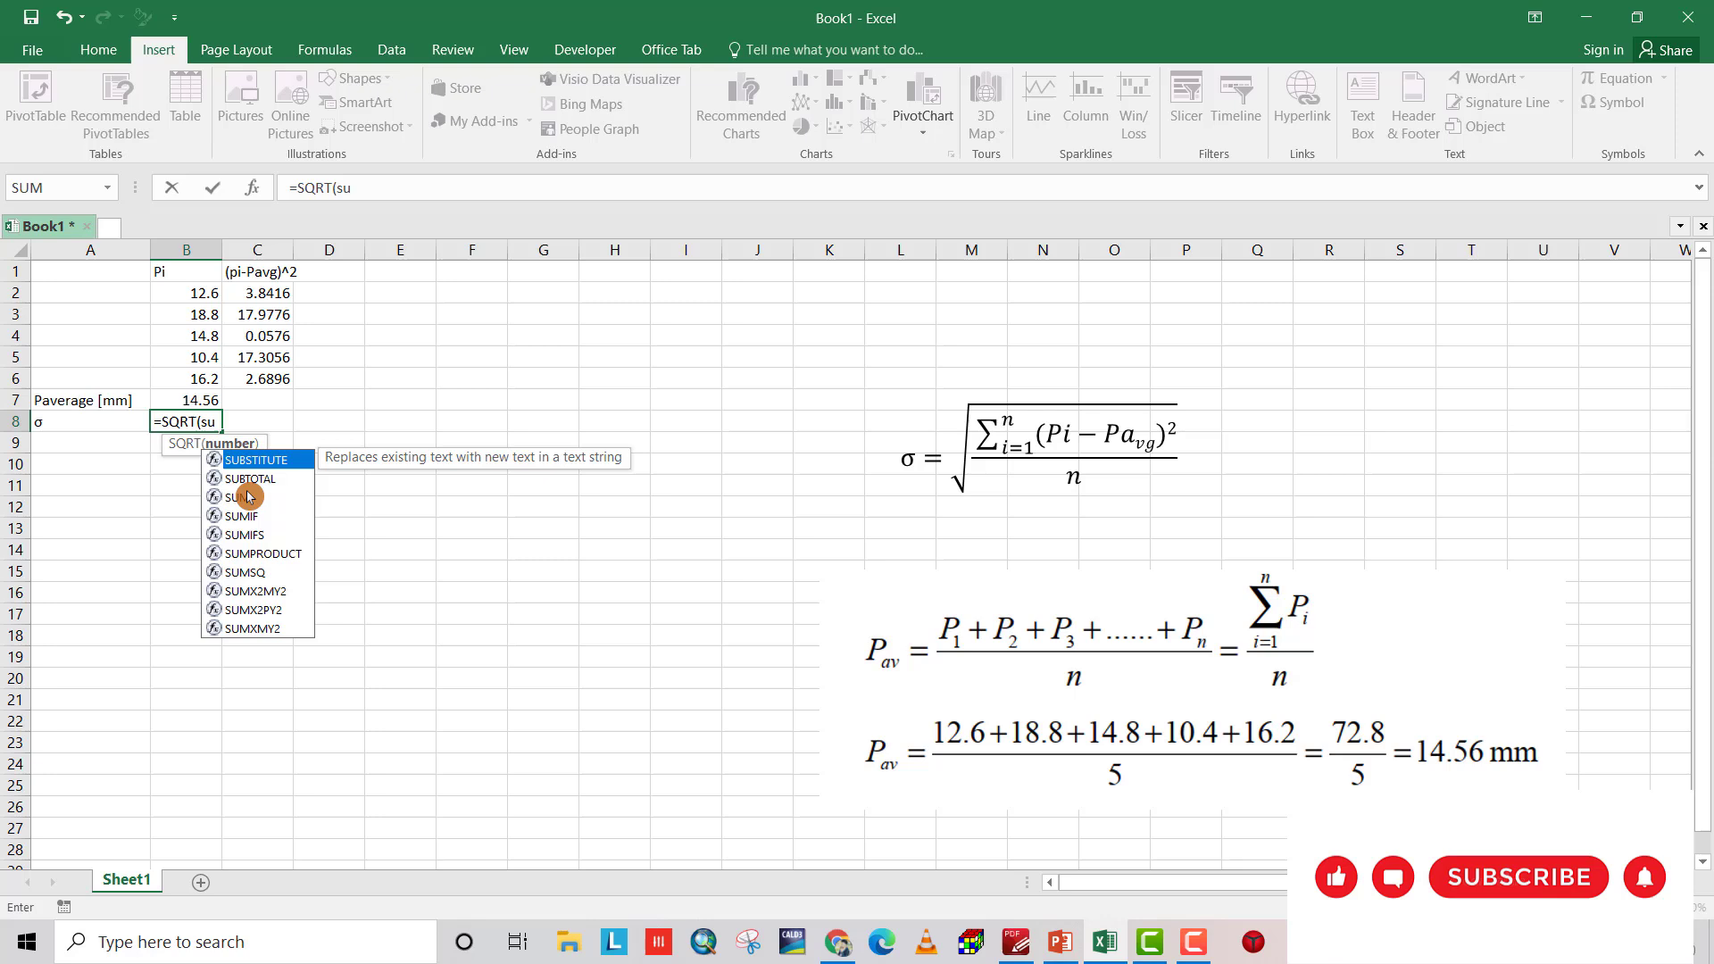
double_click(240, 497)
drag(266, 291, 268, 378)
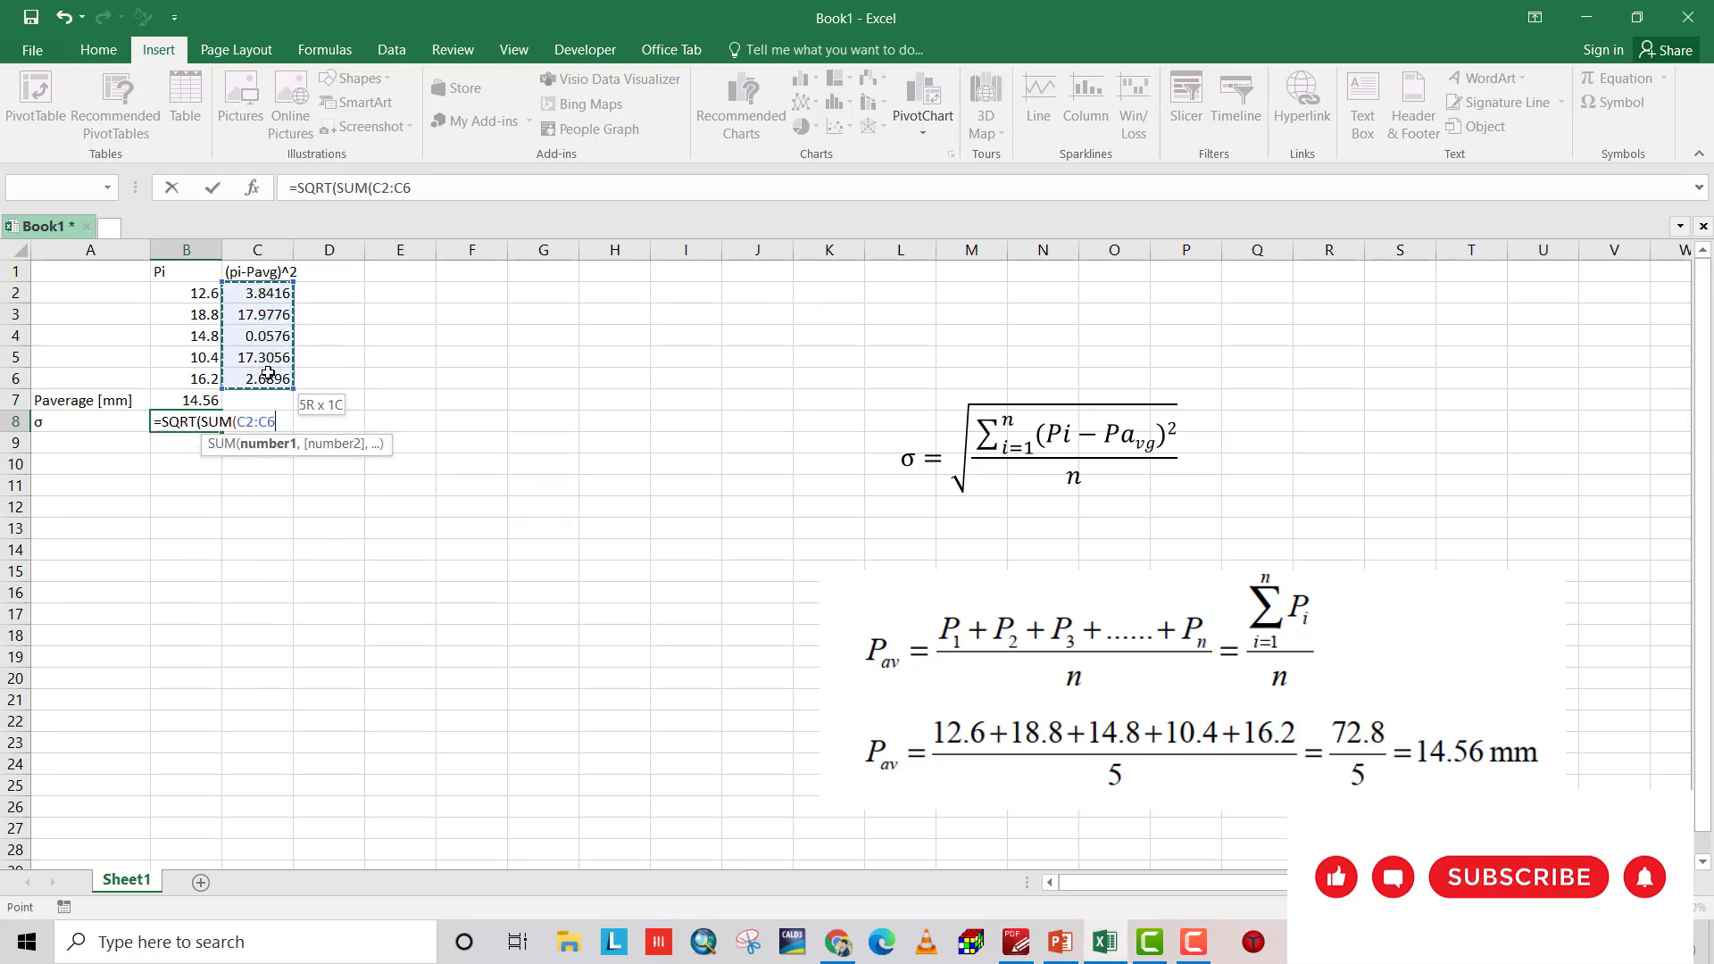
text())
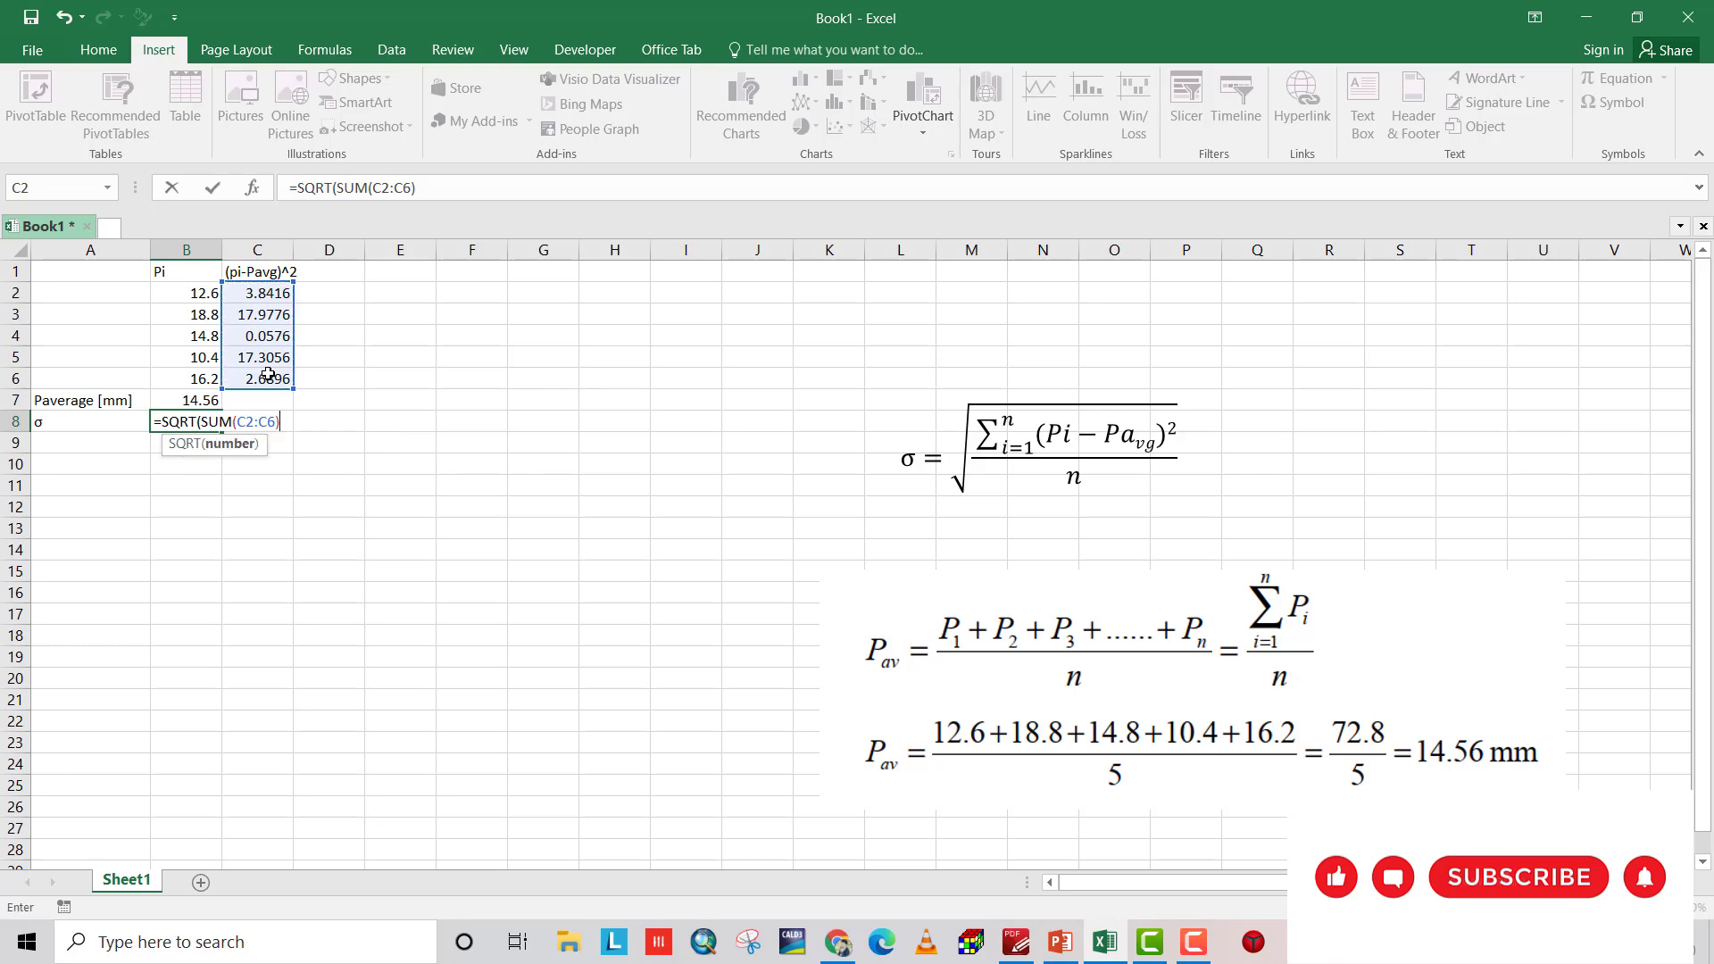
text())
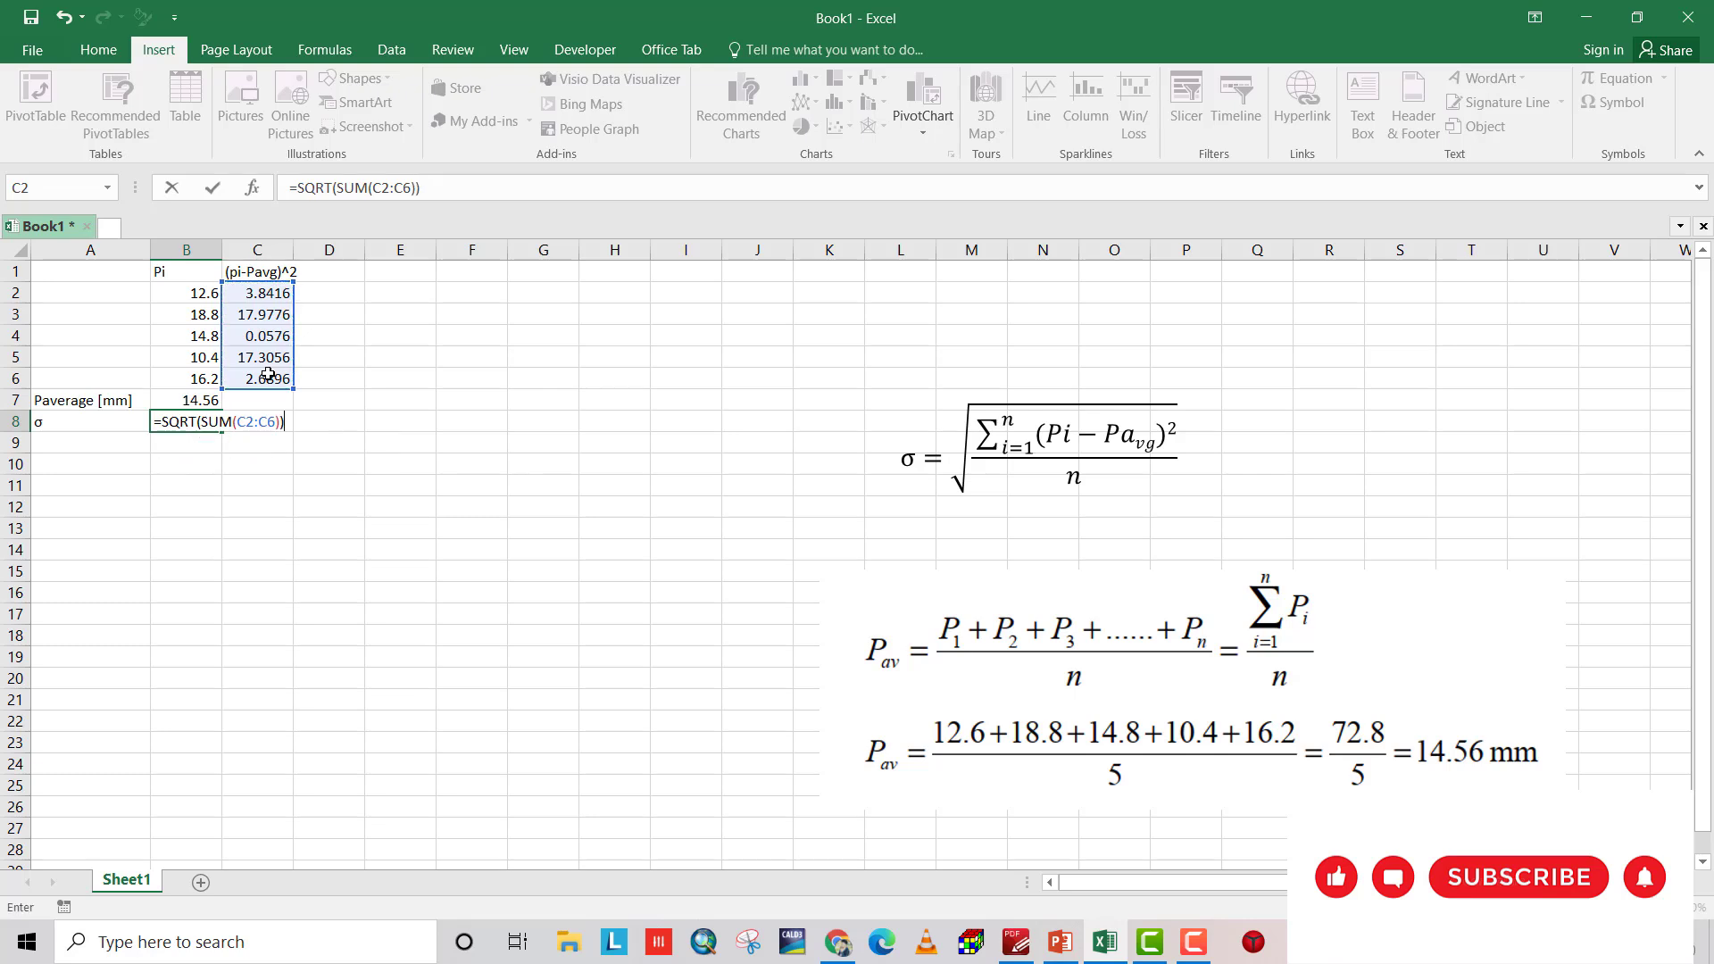
key(BackSpace)
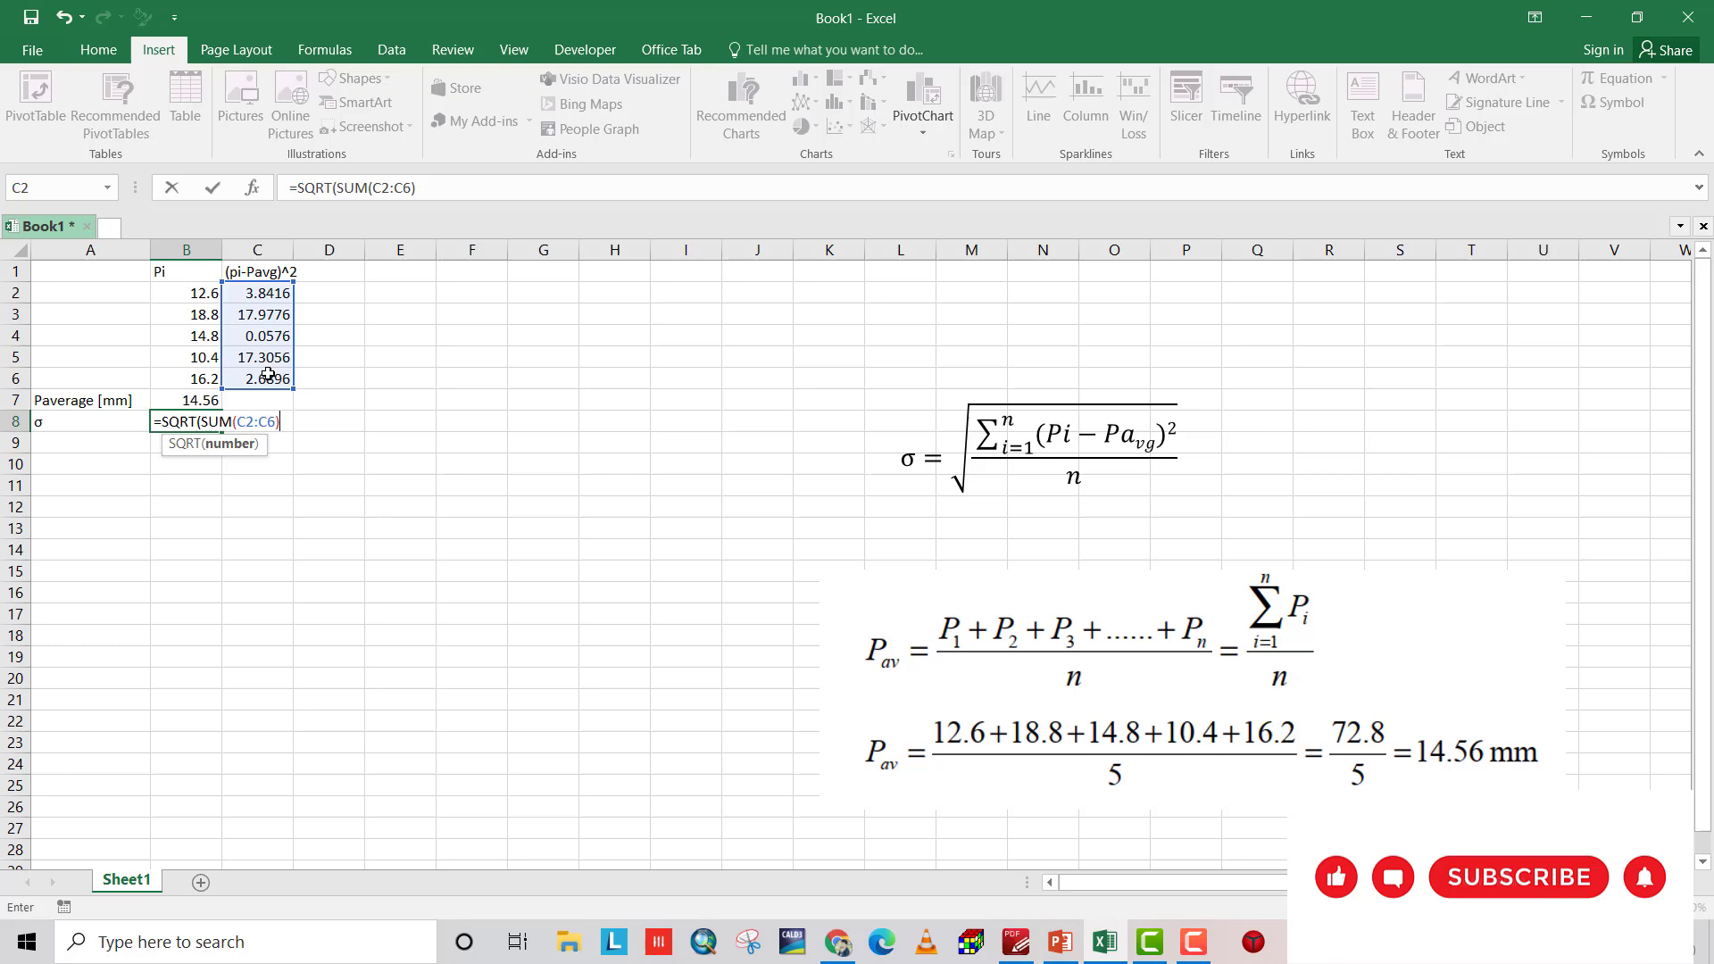
text(/5)
text())
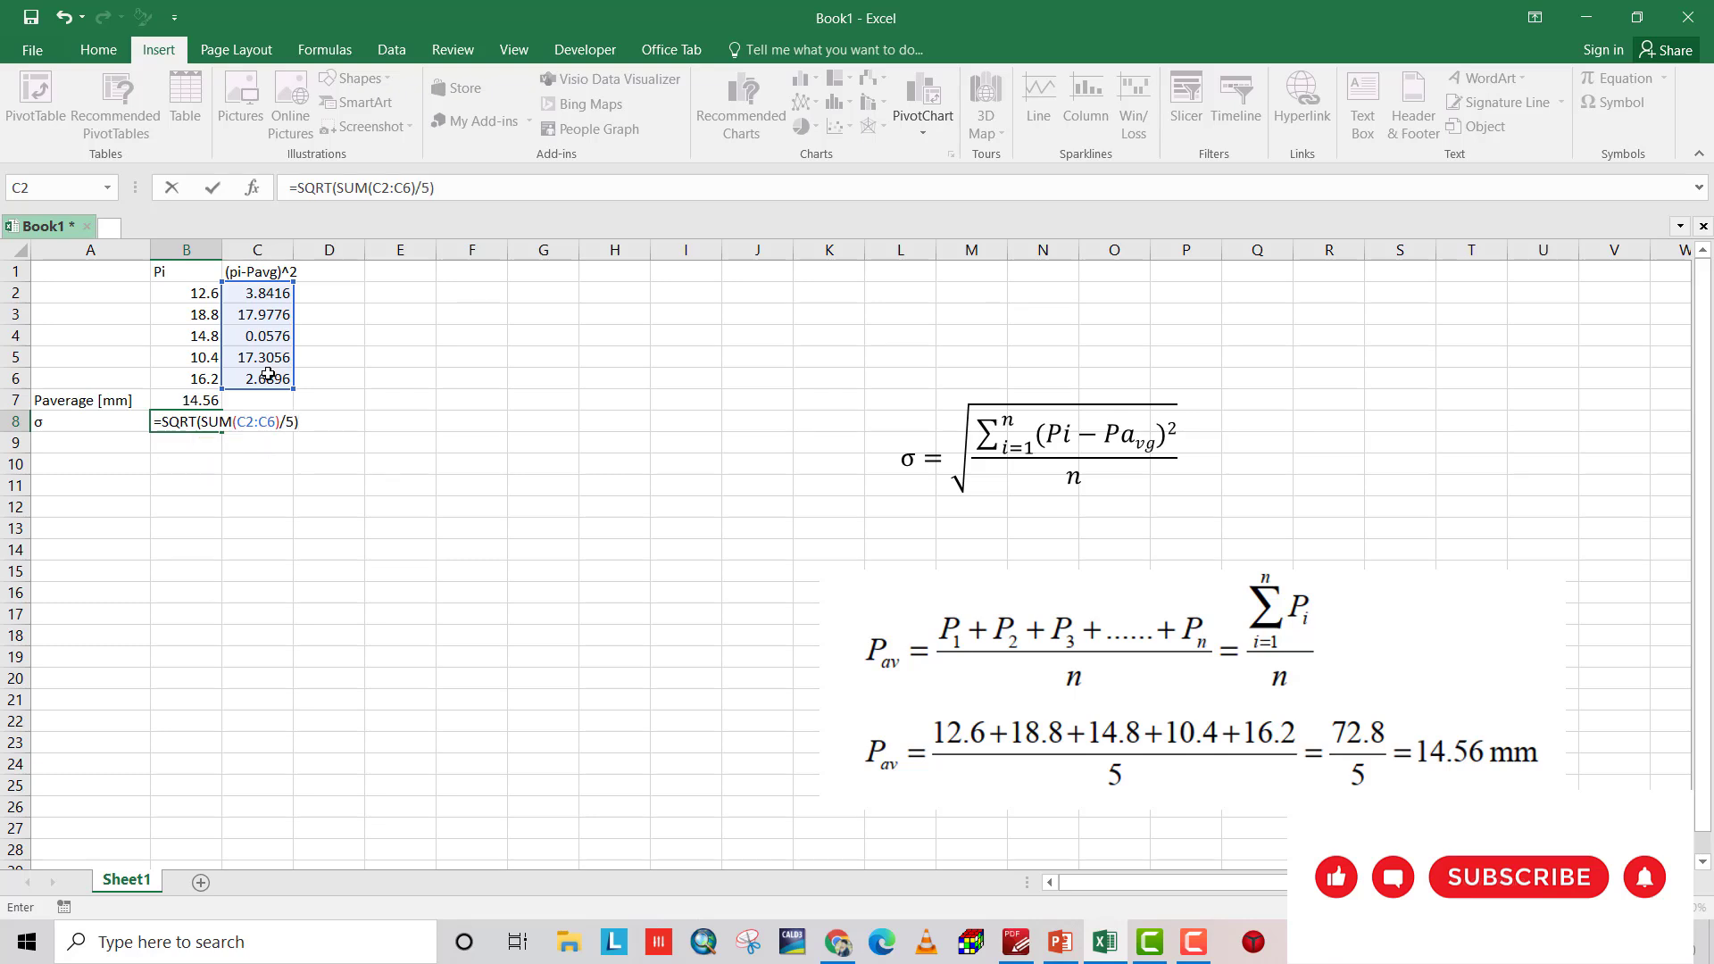
key(Return)
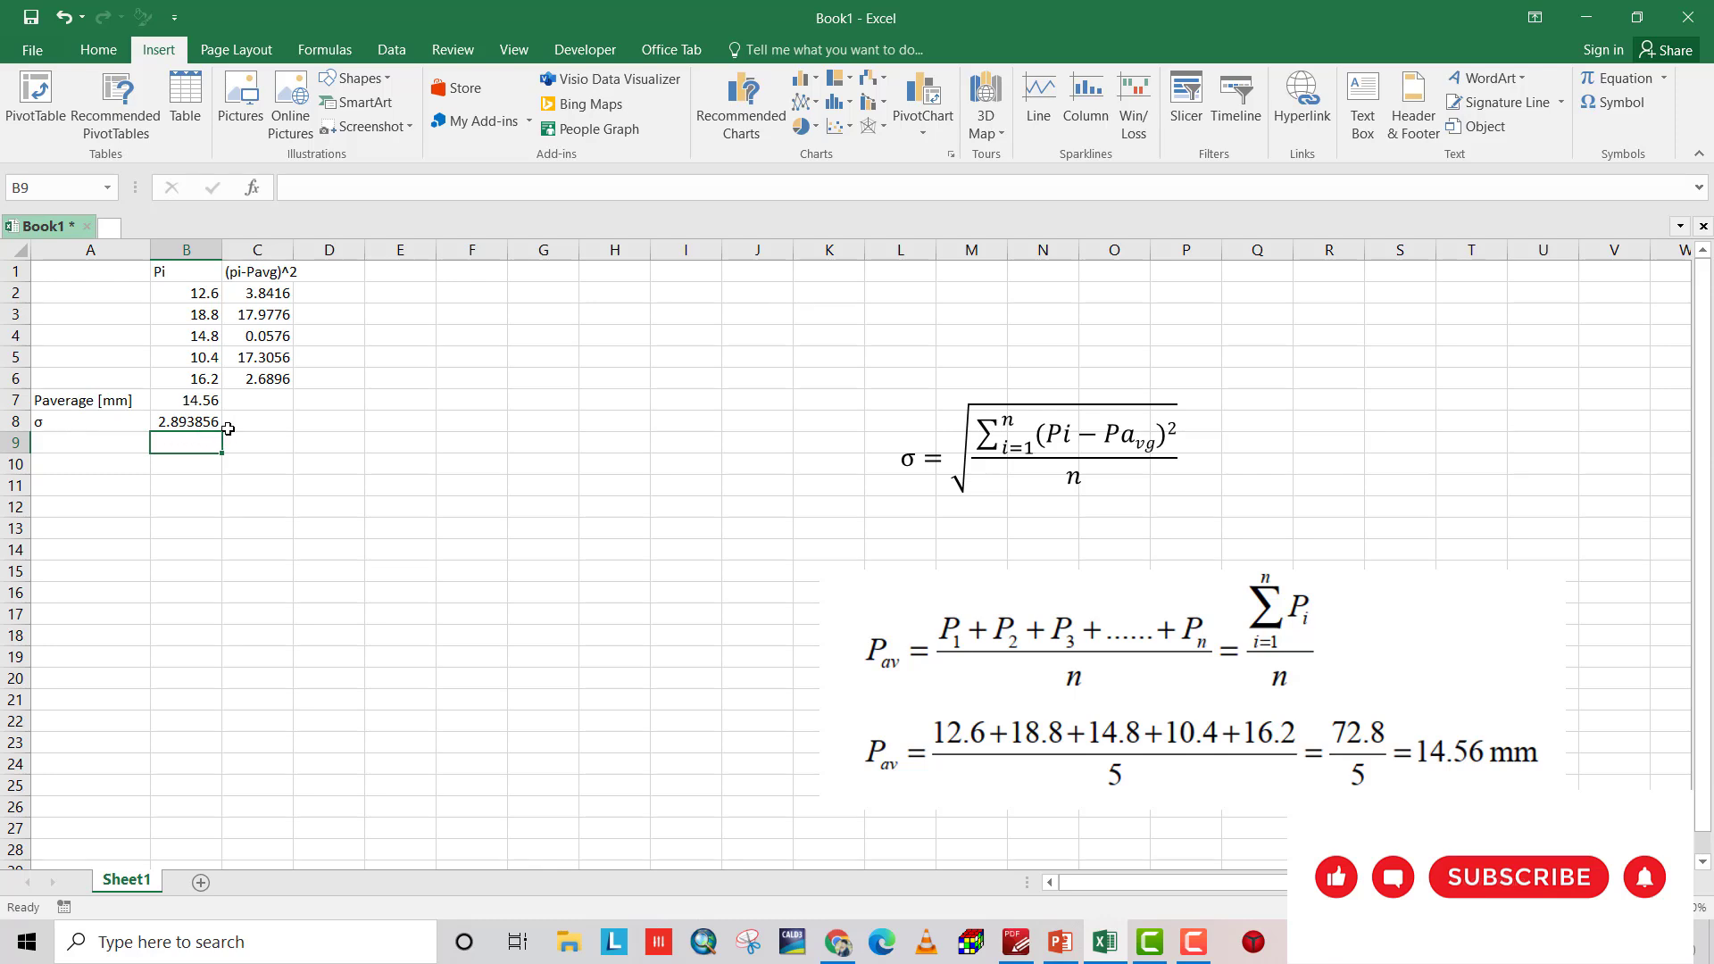
click(98, 449)
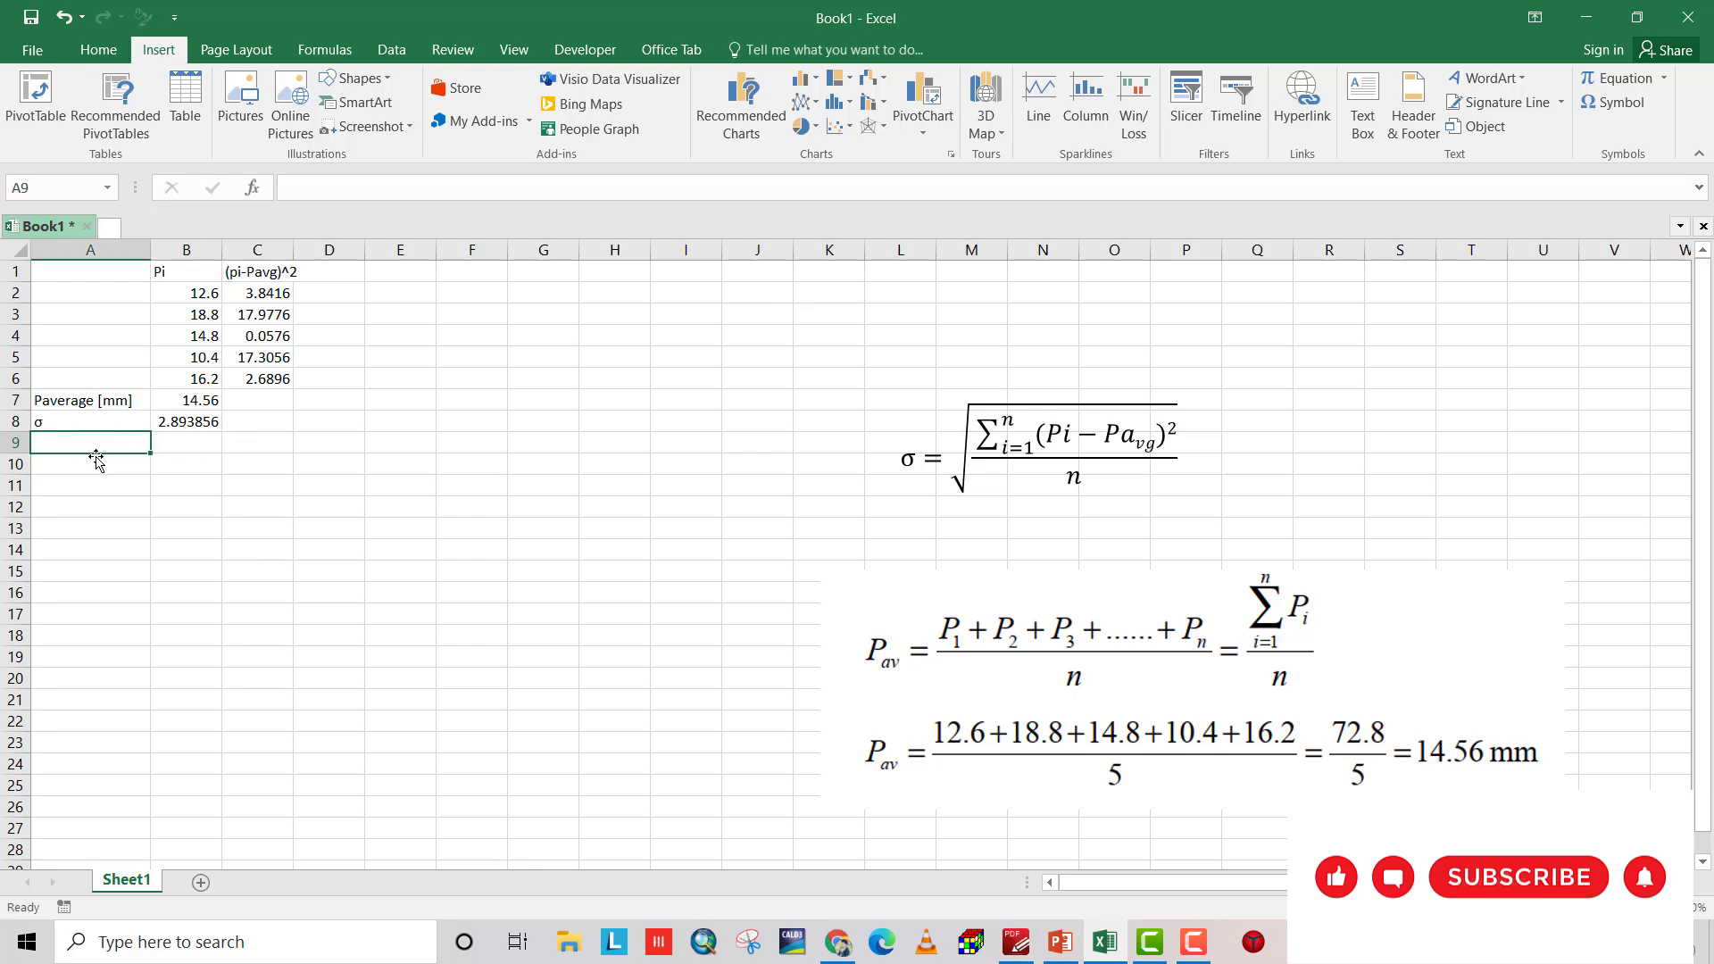
- Copy the σ label from A8 into A9 and extend it to 'σ/Pavg='
click(64, 423)
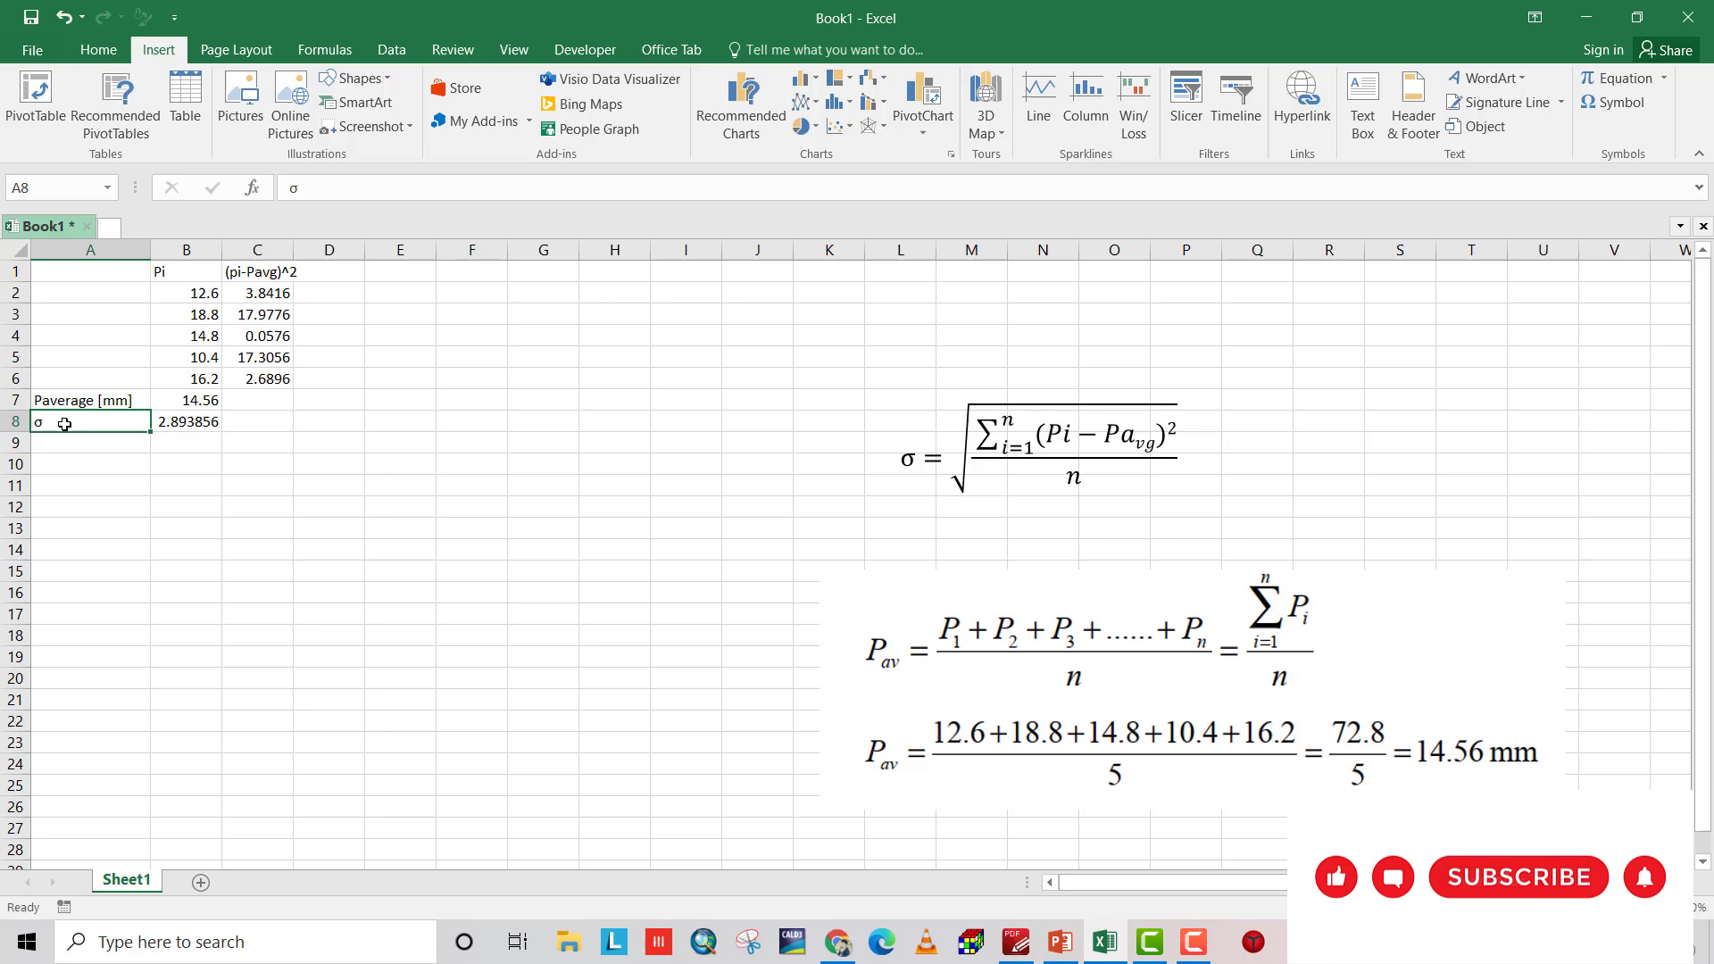
key(ctrl+c)
click(64, 443)
key(ctrl+v)
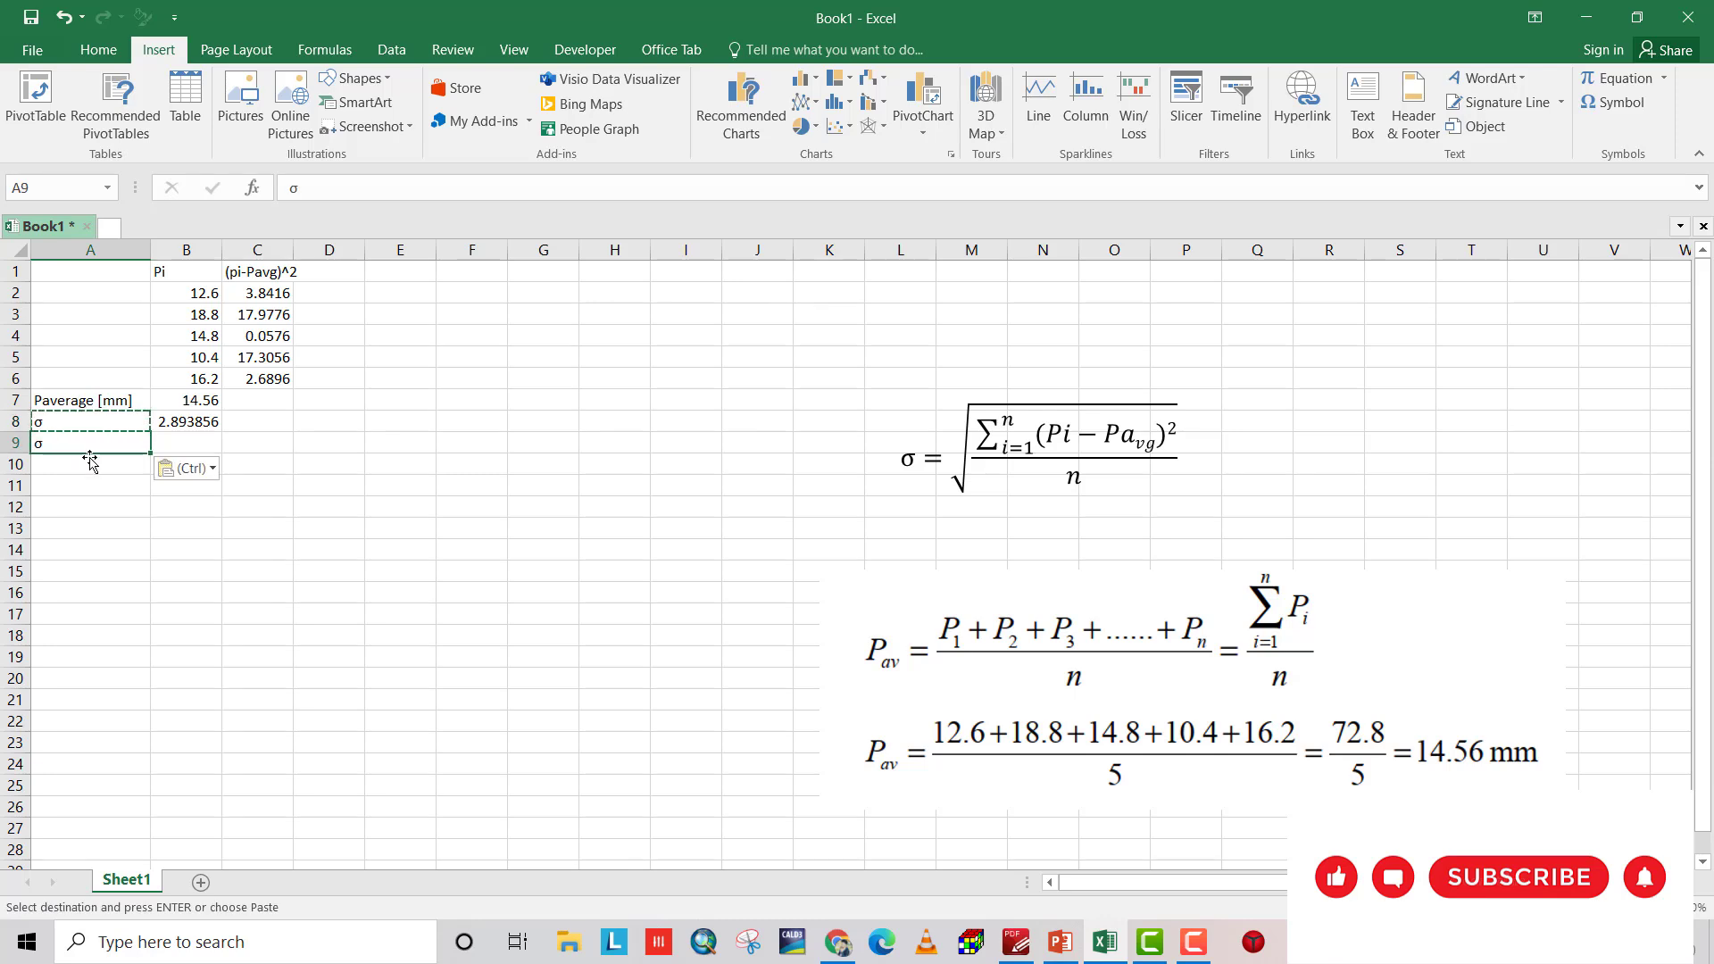
key(Escape)
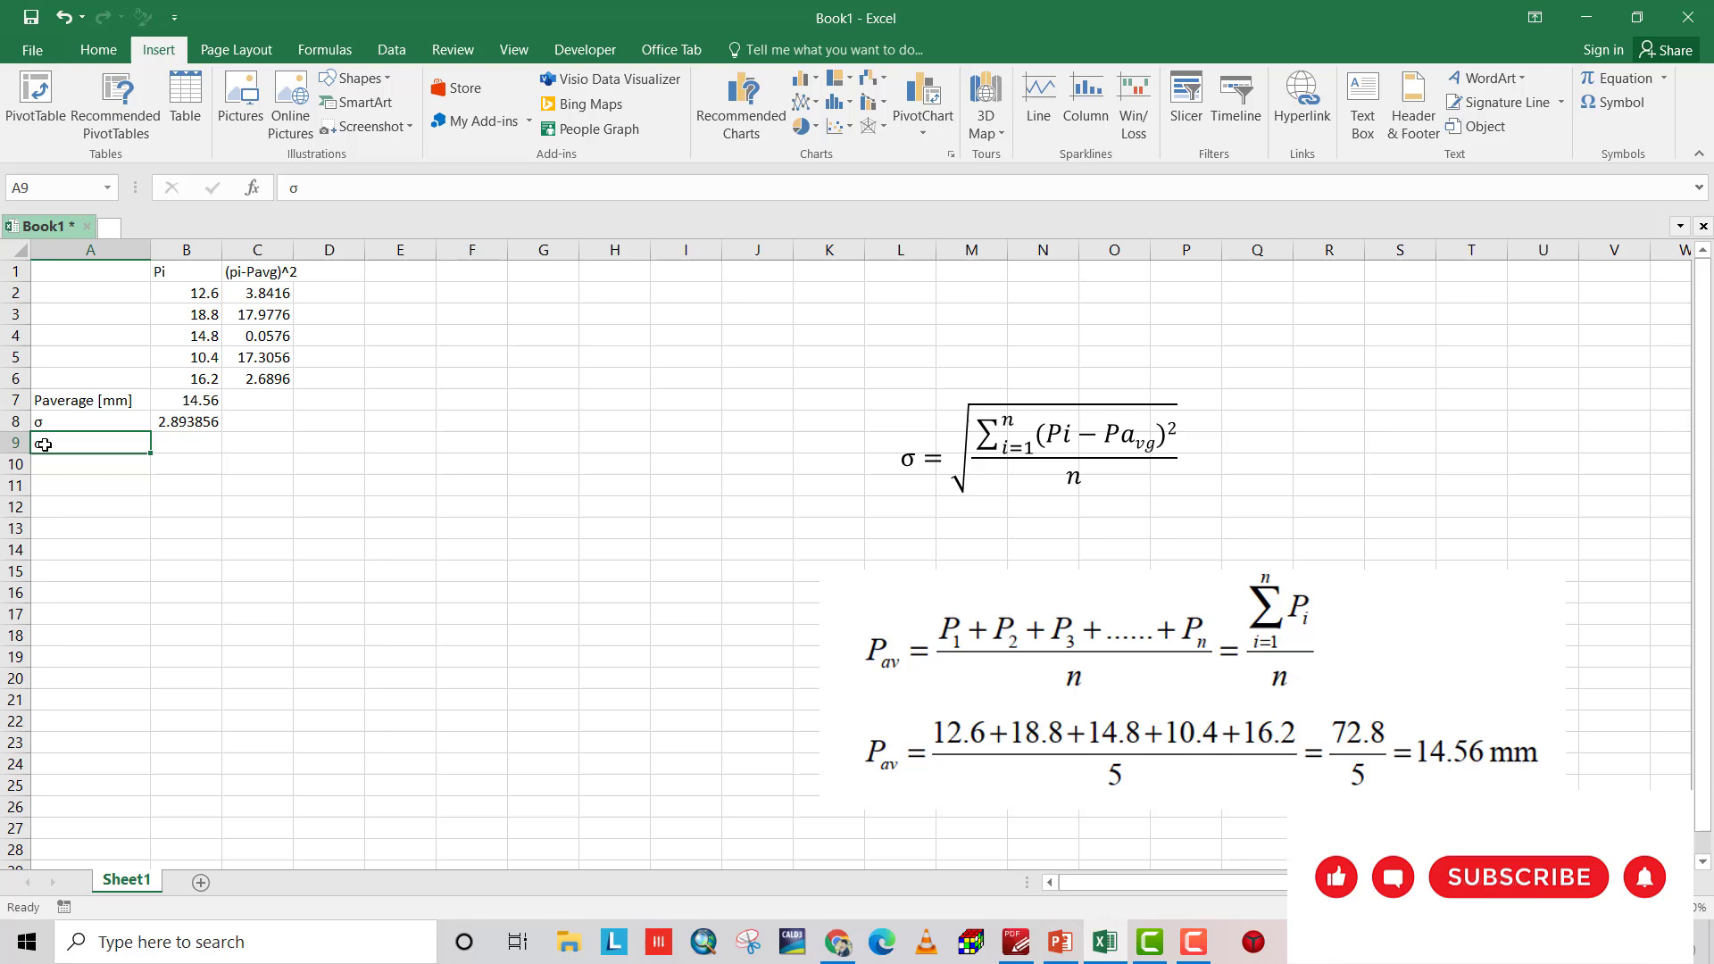
double_click(45, 443)
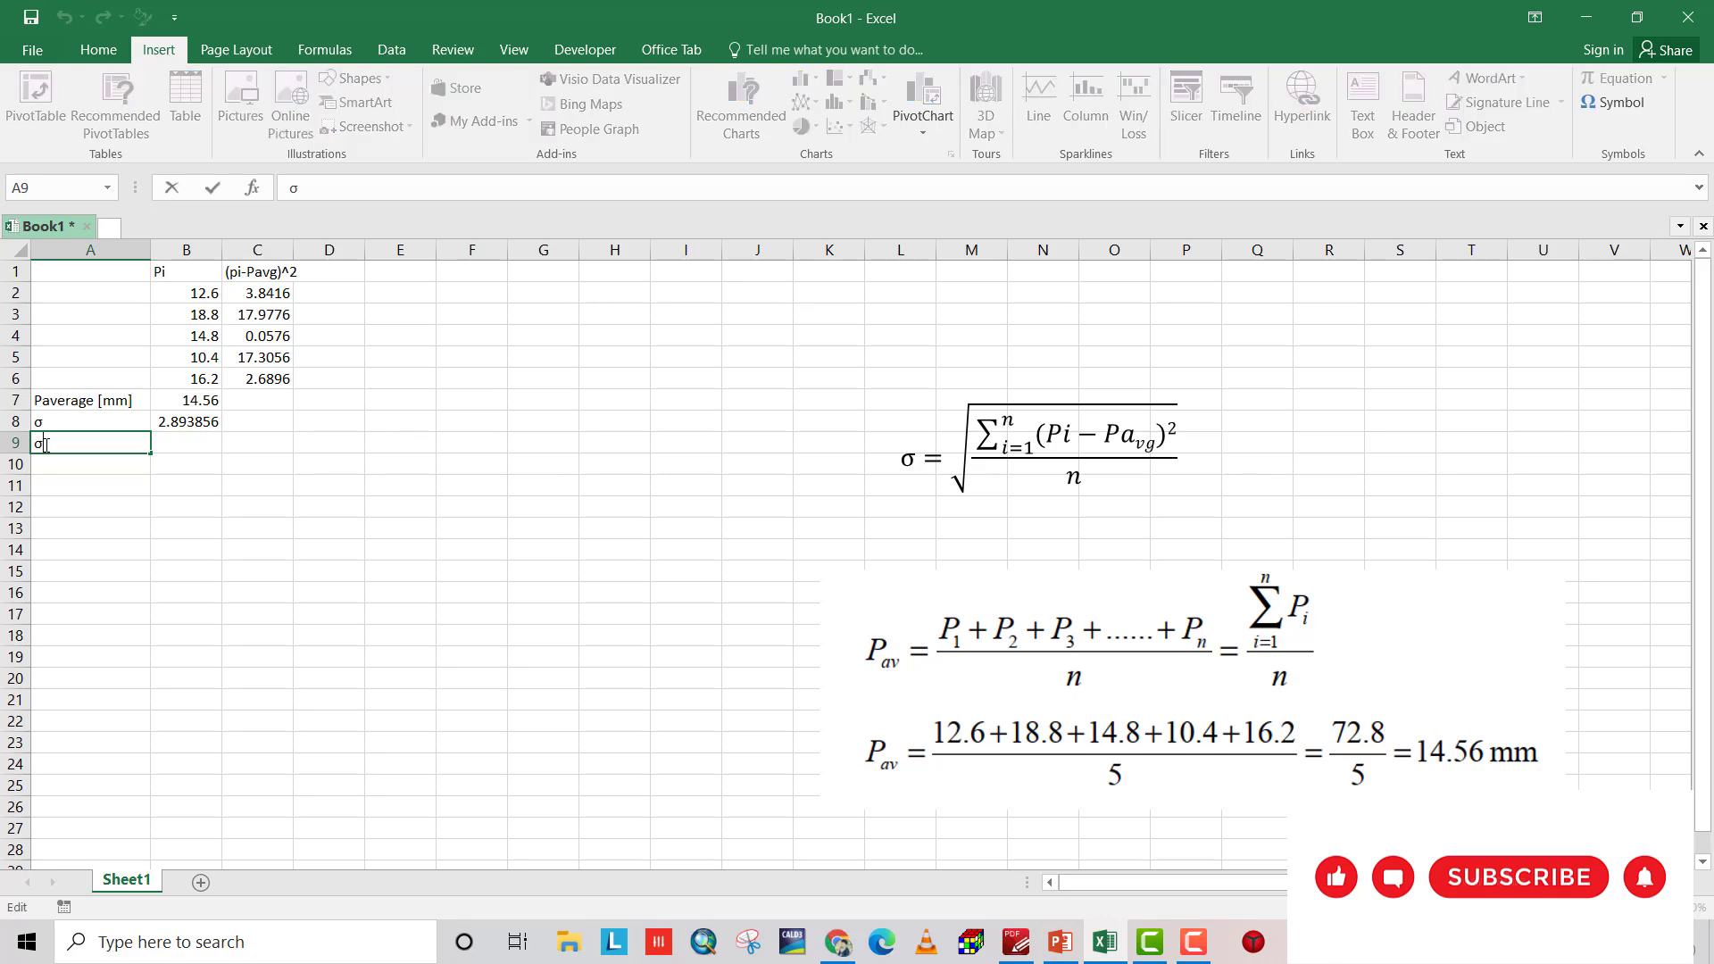
text(/P)
text(avg=)
click(178, 442)
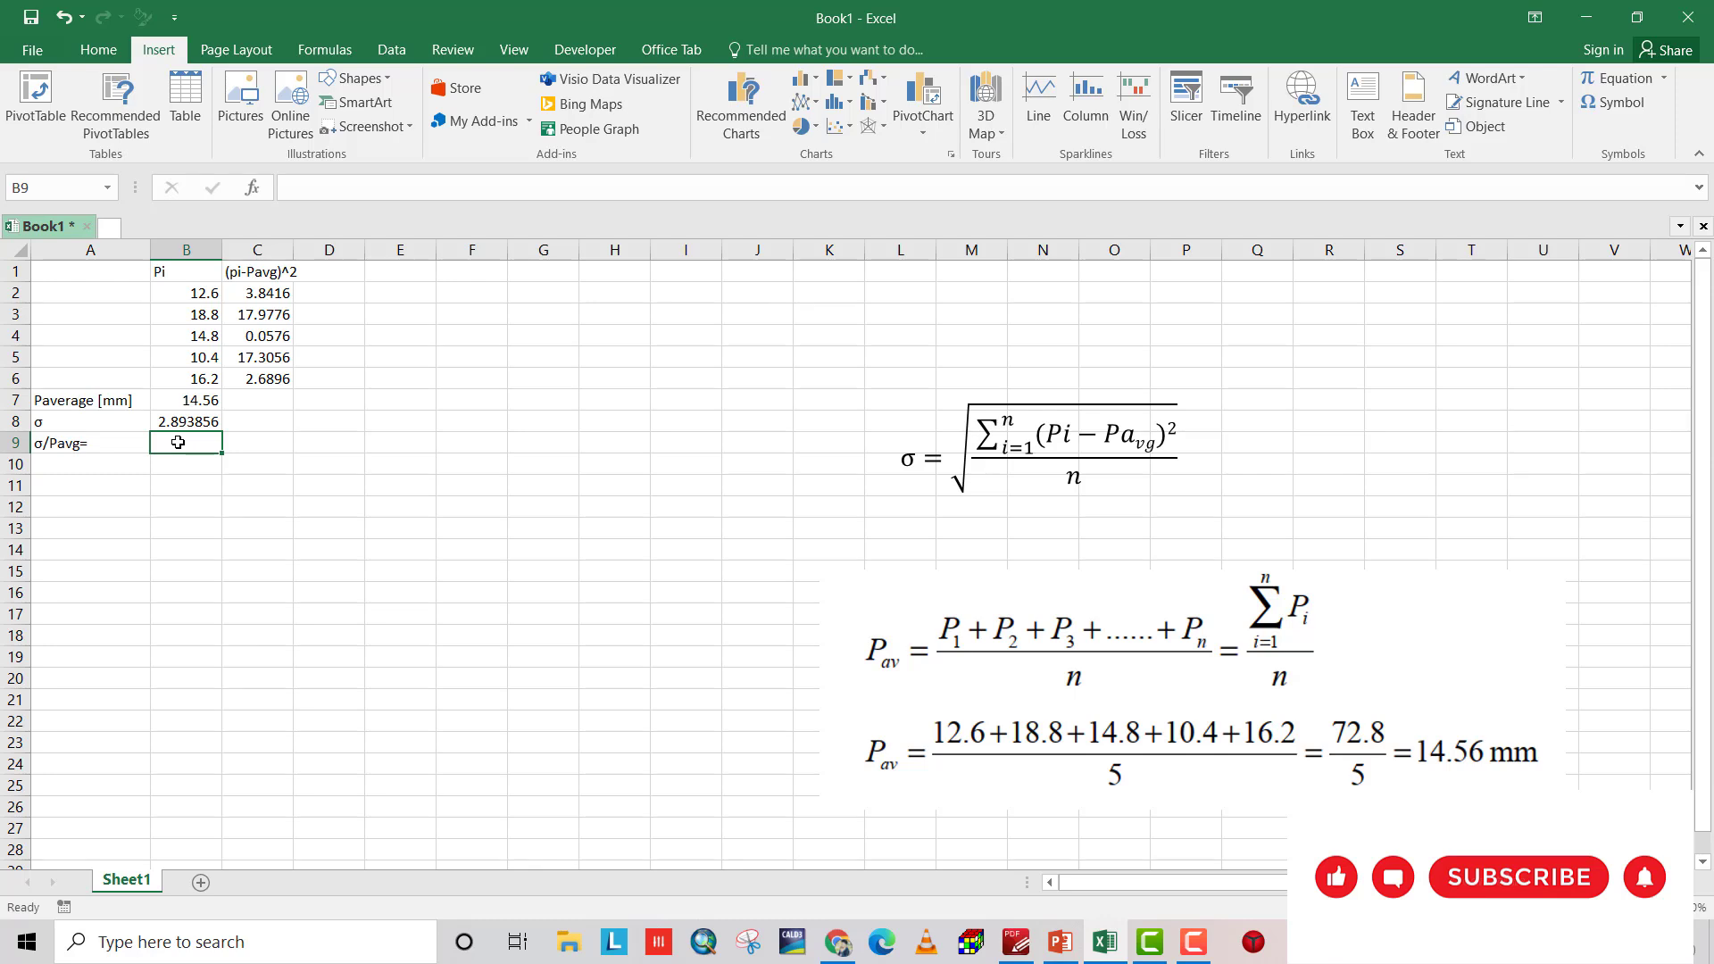
text(=)
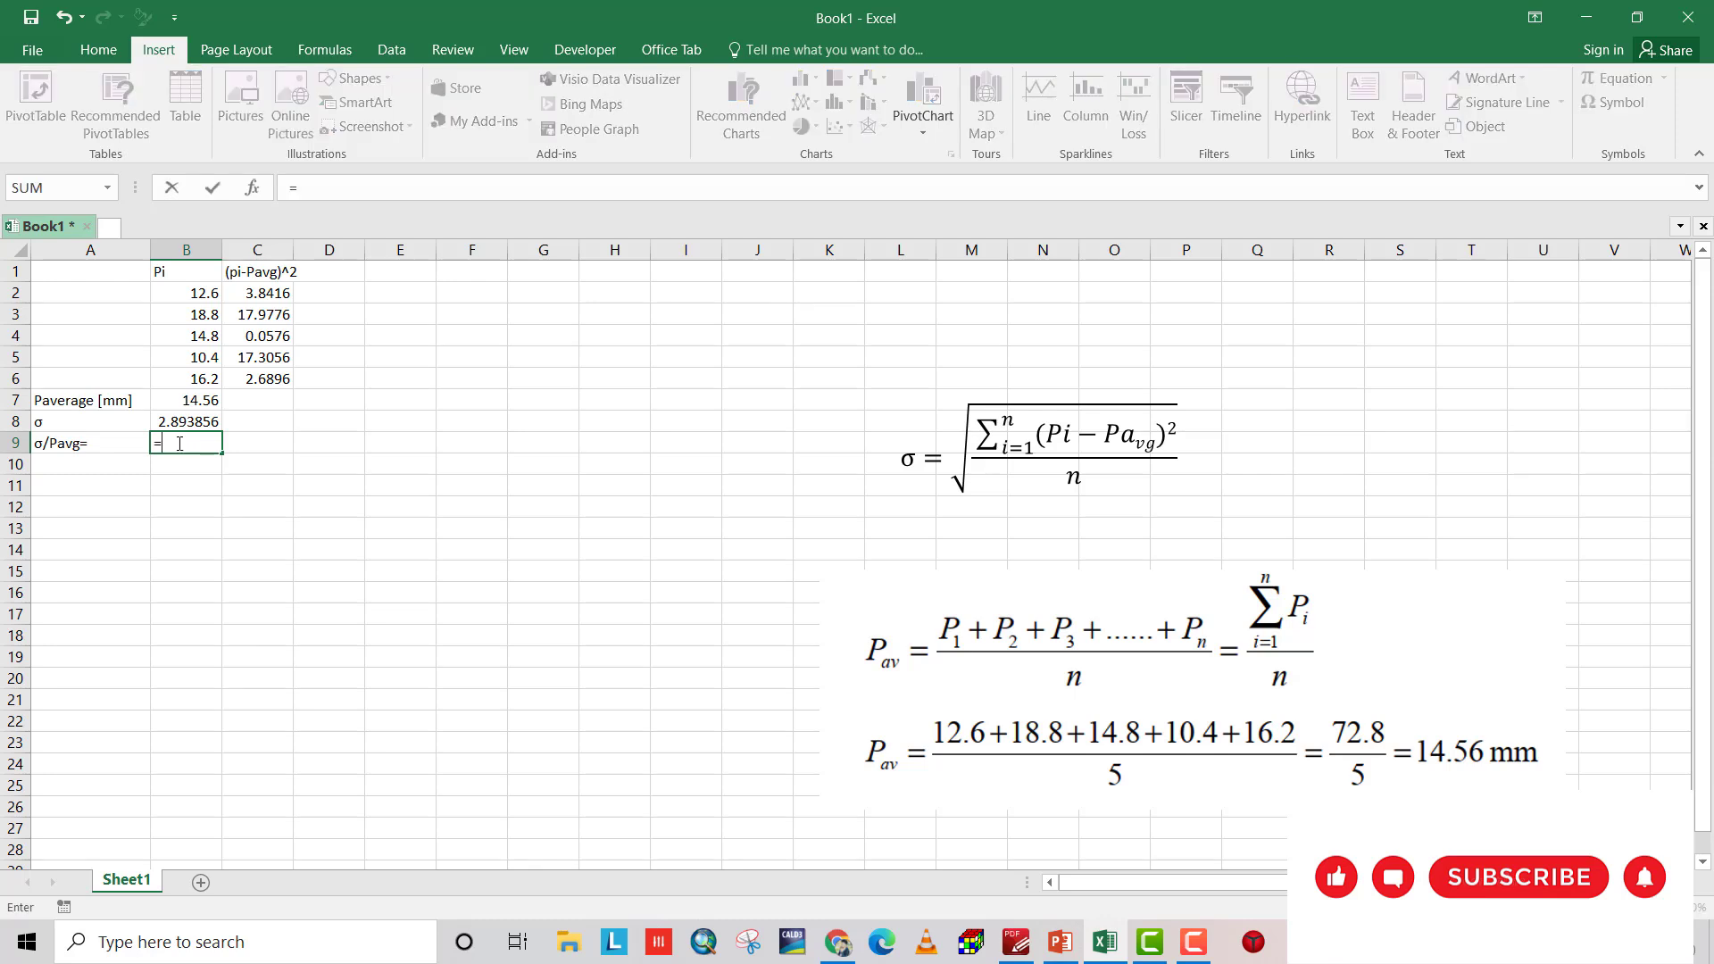
- Enter =B8/B7 in B9, giving the ratio 0.198754
click(172, 421)
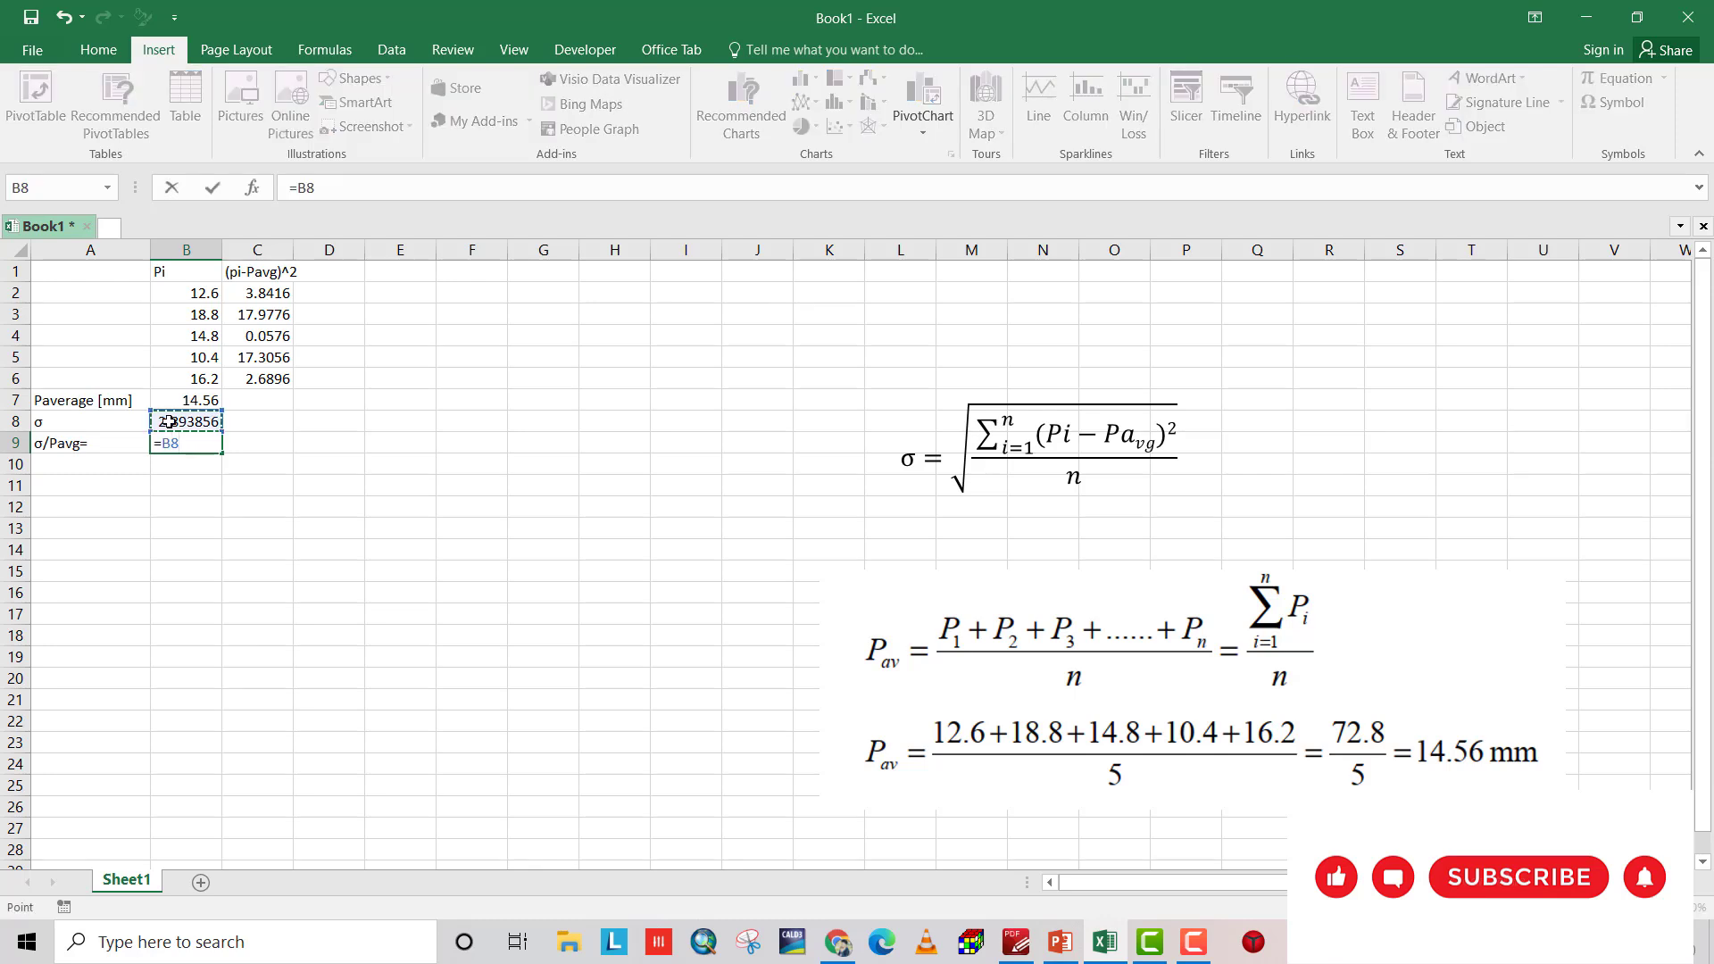
text(/)
click(186, 399)
key(Return)
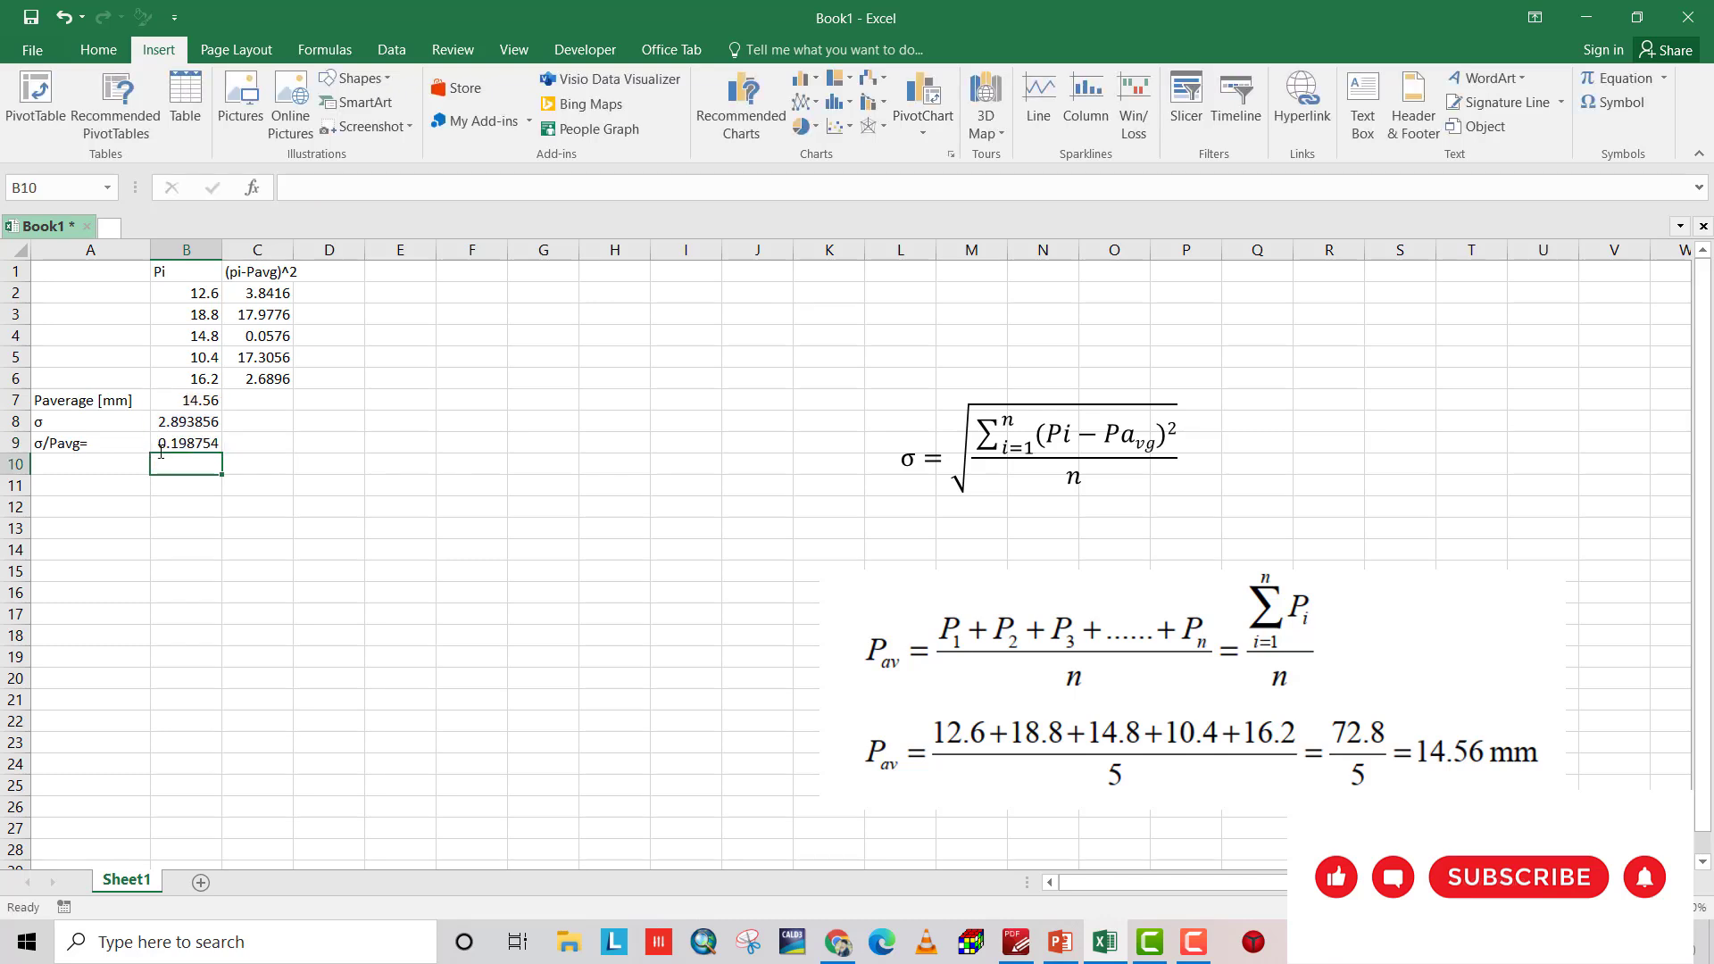